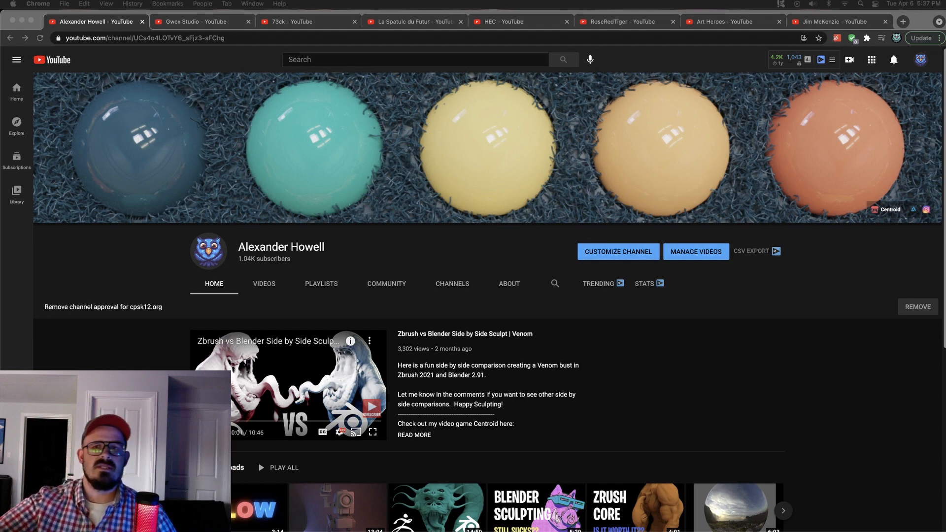
# Read Gwex Studio's About description, then list its uploaded sculpting timelapses with sound muted.
pyautogui.click(198, 24)
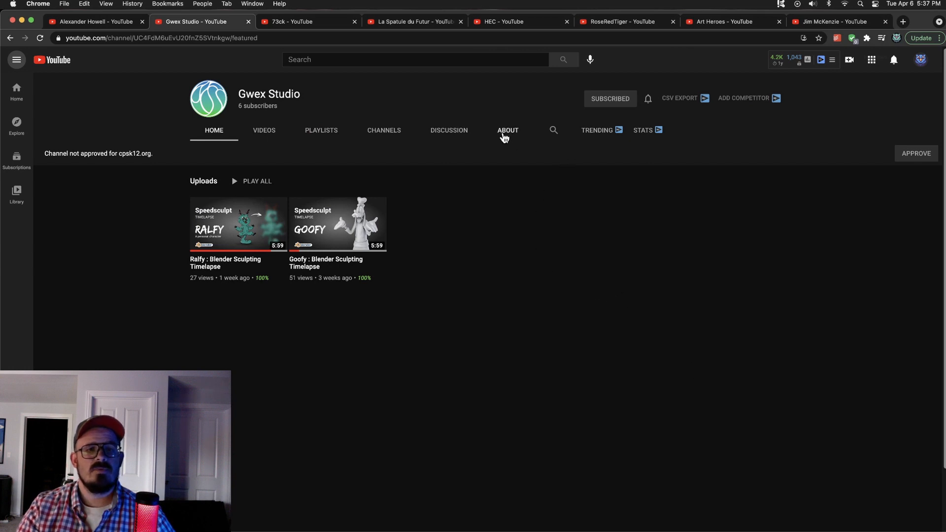
pyautogui.click(504, 138)
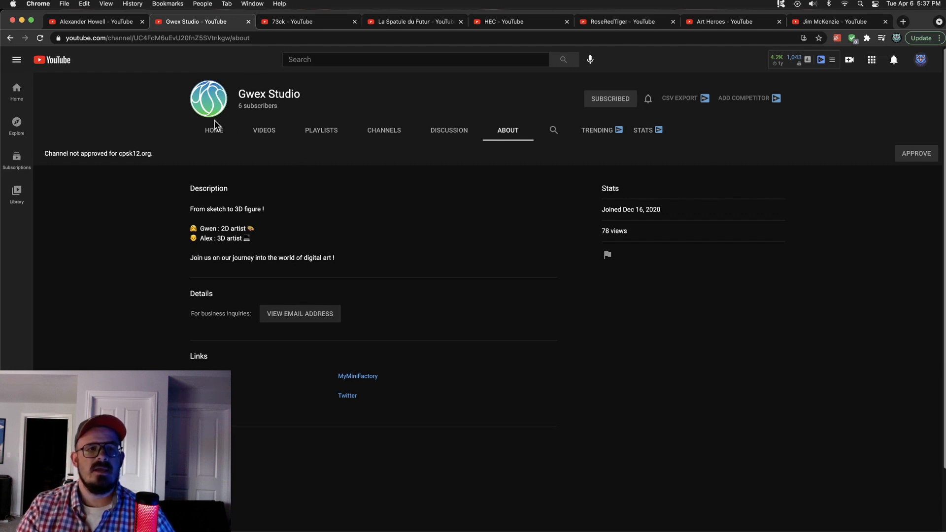
pyautogui.click(276, 132)
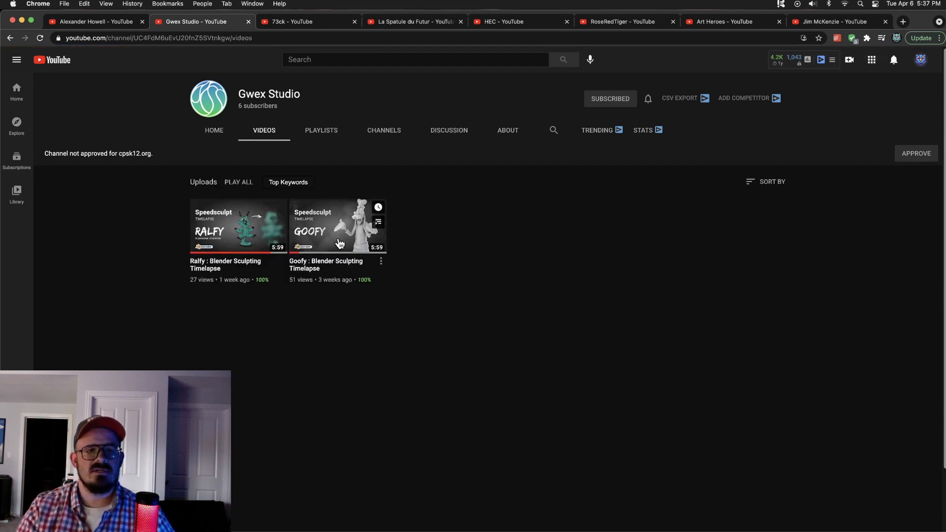
pyautogui.press('XF86AudioMute')
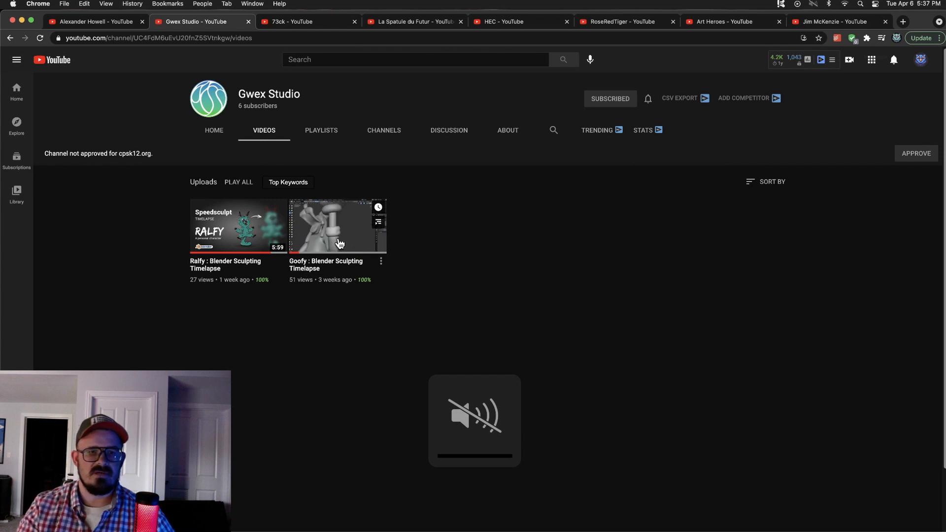
pyautogui.click(339, 245)
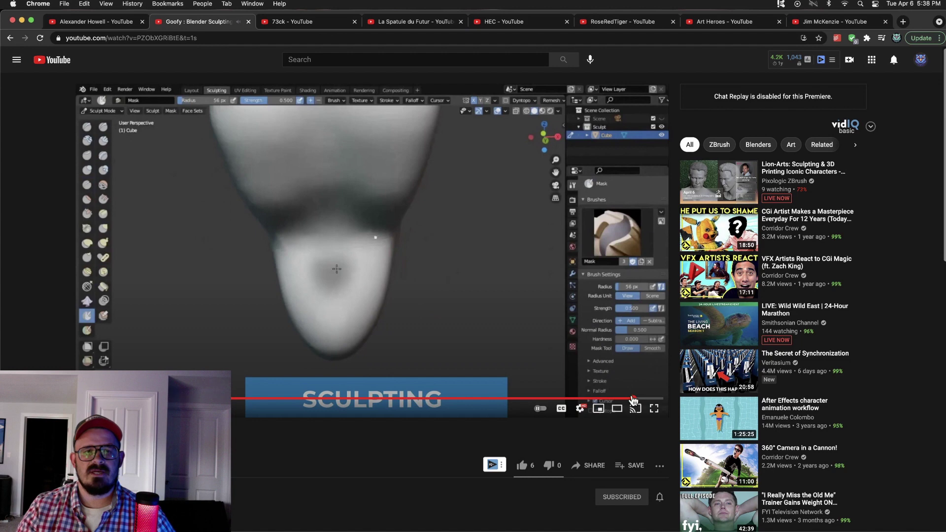
pyautogui.click(635, 401)
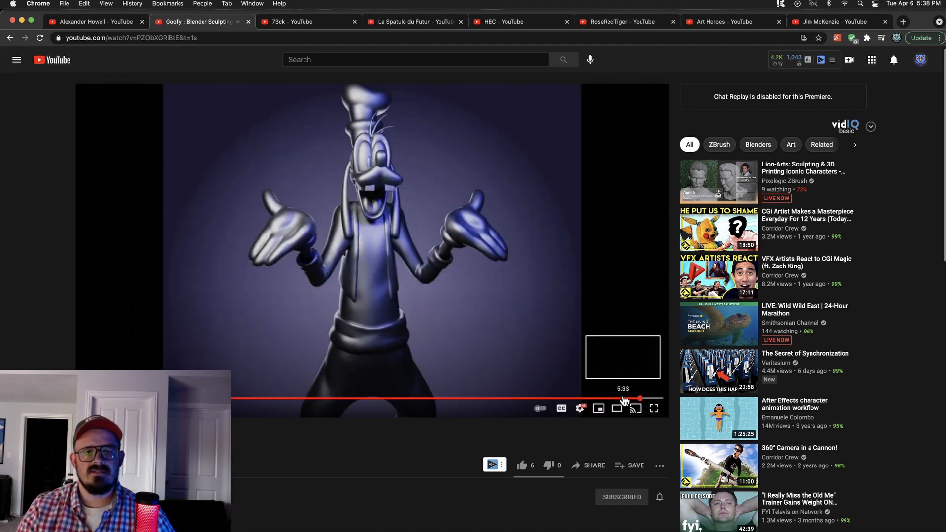
pyautogui.click(595, 399)
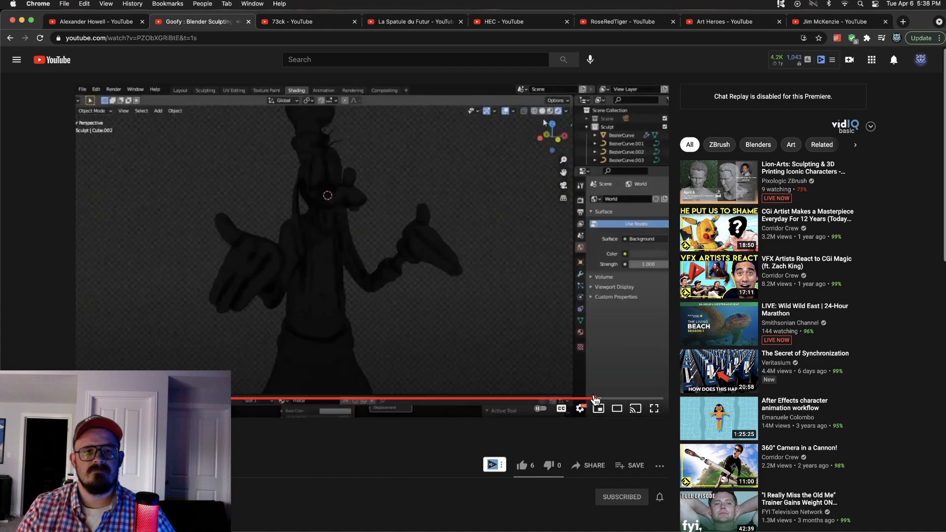
pyautogui.click(656, 400)
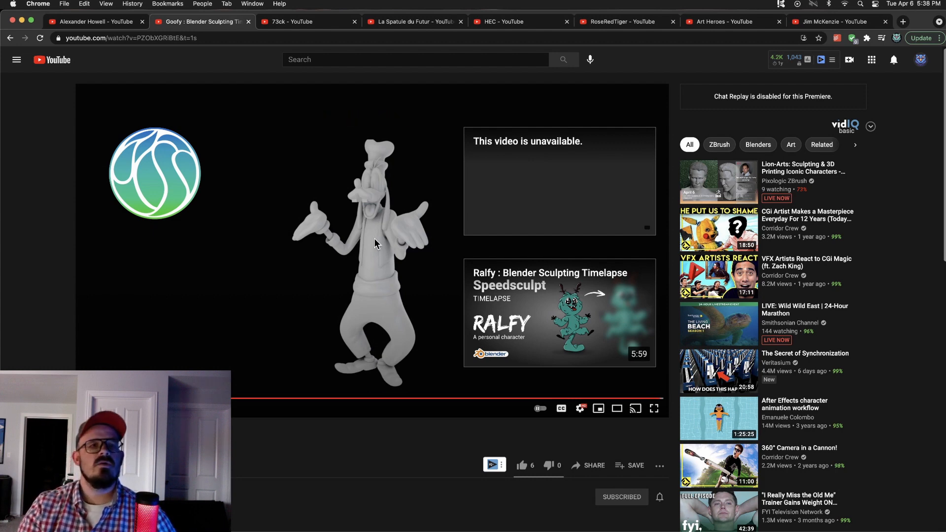
pyautogui.click(10, 38)
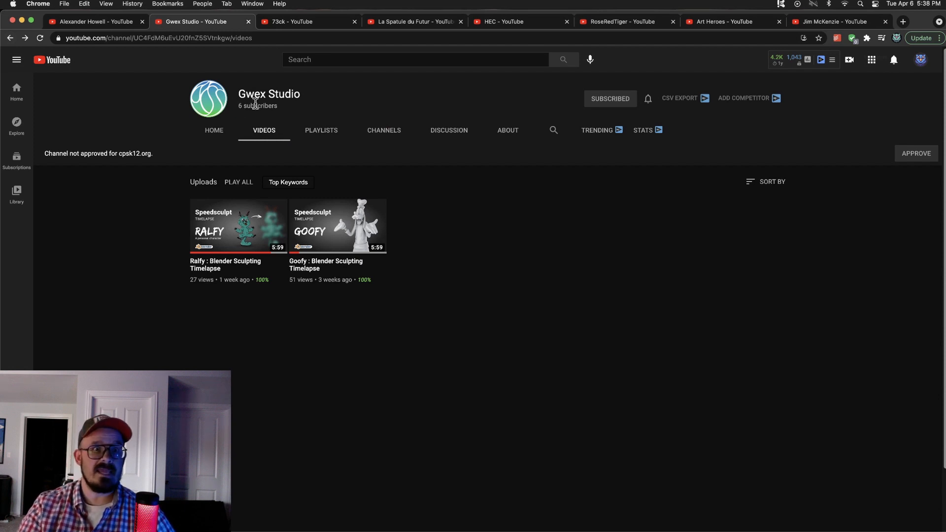
# Switch to the 73ck channel and list its uploaded Sculpting Vlog episodes.
pyautogui.click(278, 23)
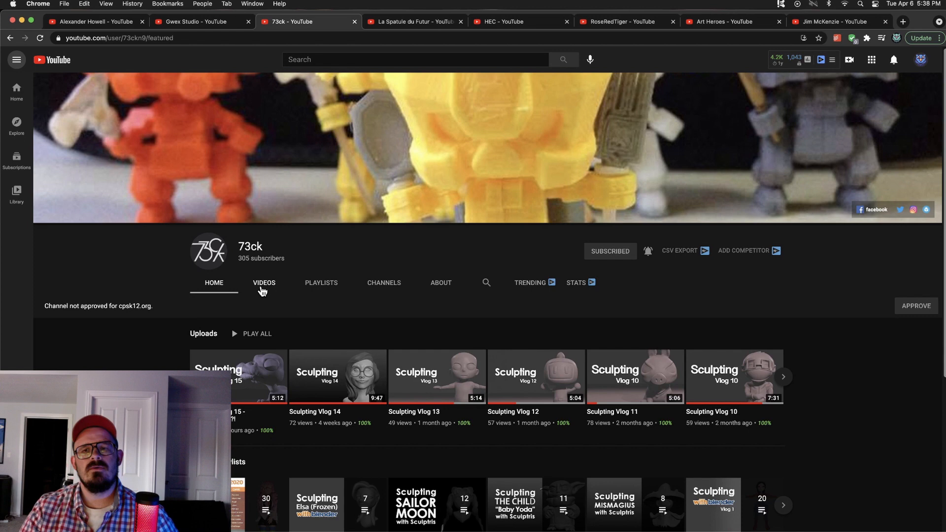
pyautogui.click(261, 291)
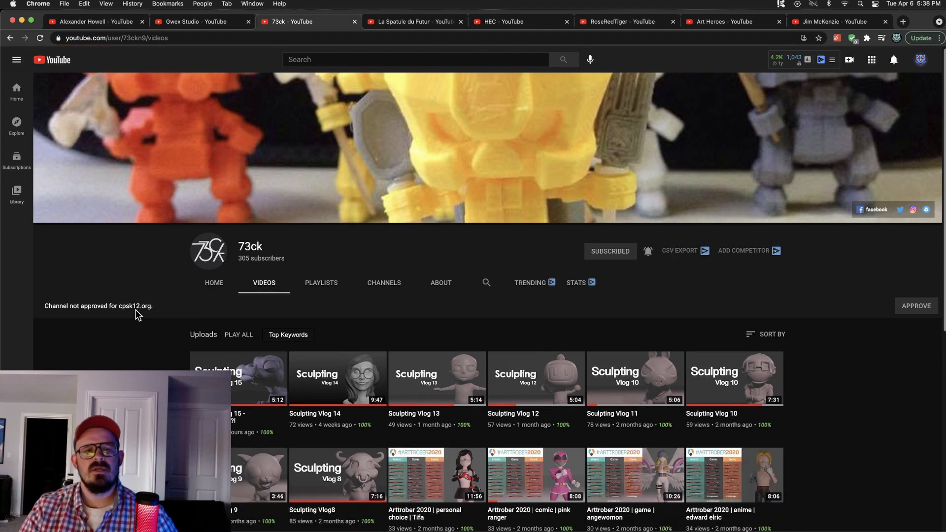
pyautogui.scroll(-1, 136, 313)
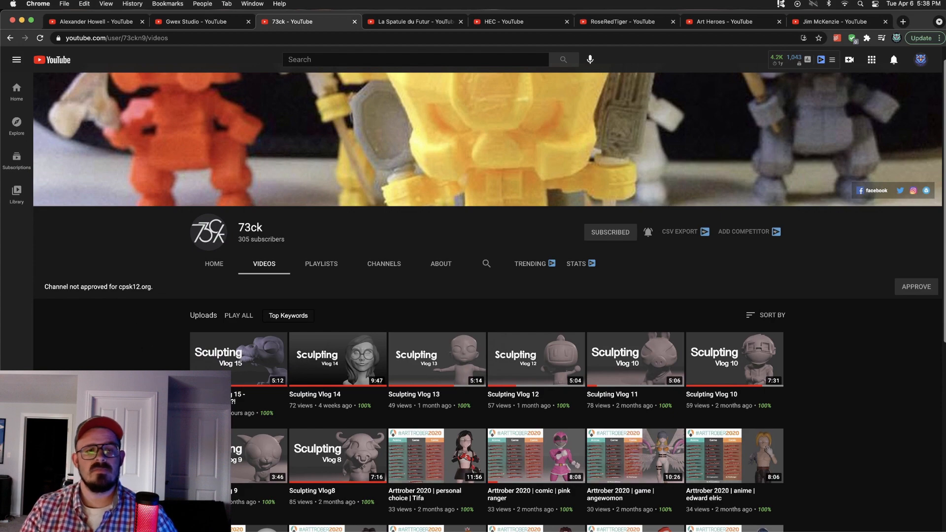
pyautogui.scroll(-2, 237, 355)
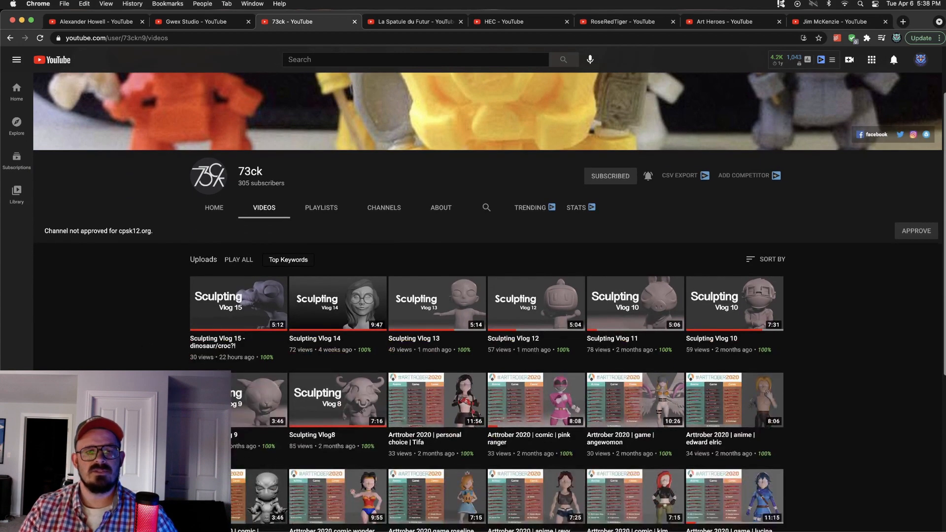
pyautogui.scroll(-1, 488, 297)
pyautogui.scroll(-1, 488, 296)
pyautogui.scroll(-1, 488, 296)
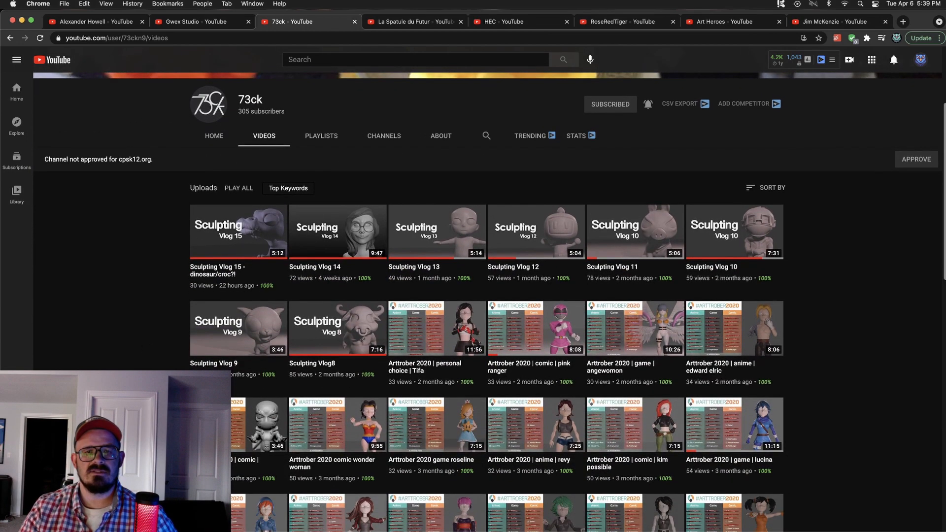
pyautogui.scroll(-1, 488, 297)
pyautogui.scroll(-2, 488, 296)
pyautogui.scroll(-1, 489, 296)
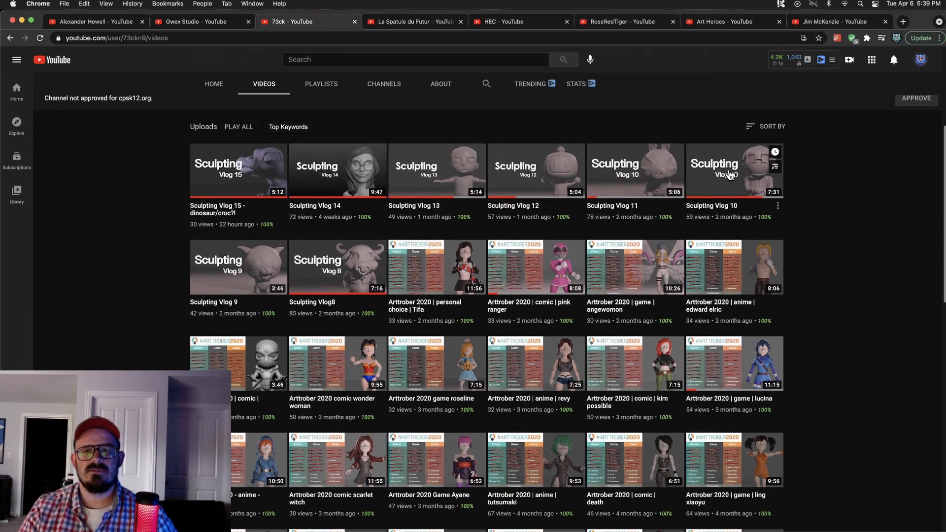
pyautogui.scroll(-3, 856, 211)
pyautogui.scroll(-5, 856, 211)
pyautogui.scroll(-1, 856, 211)
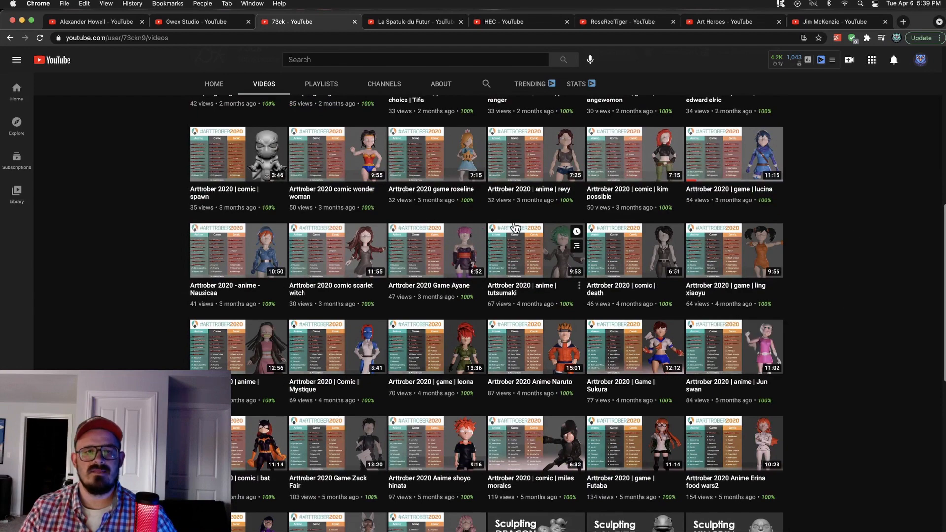
pyautogui.scroll(5, 519, 222)
pyautogui.scroll(-2, 563, 225)
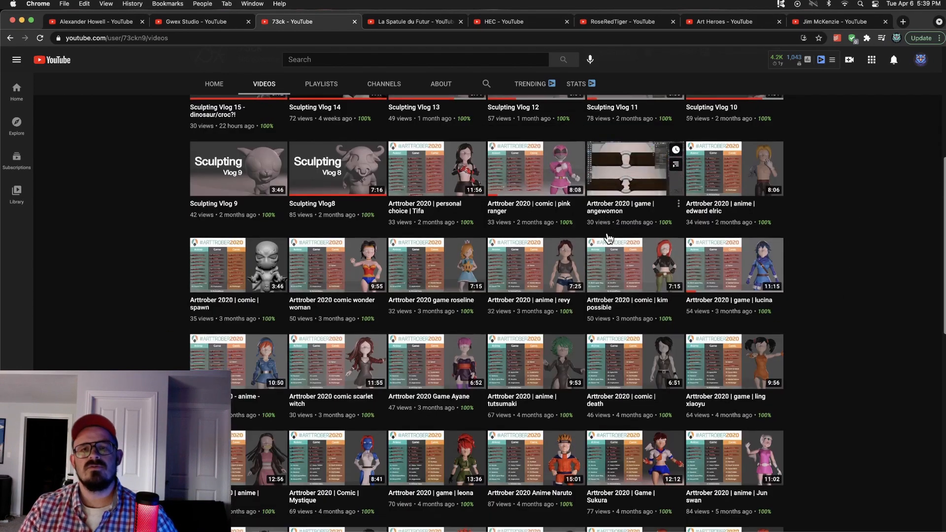
pyautogui.scroll(-3, 740, 252)
pyautogui.scroll(-1, 836, 269)
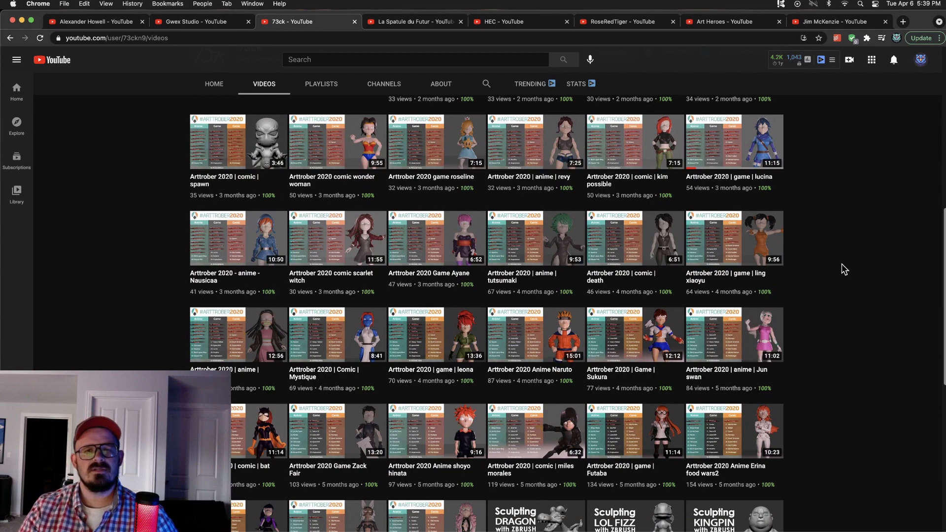
pyautogui.scroll(-2, 843, 308)
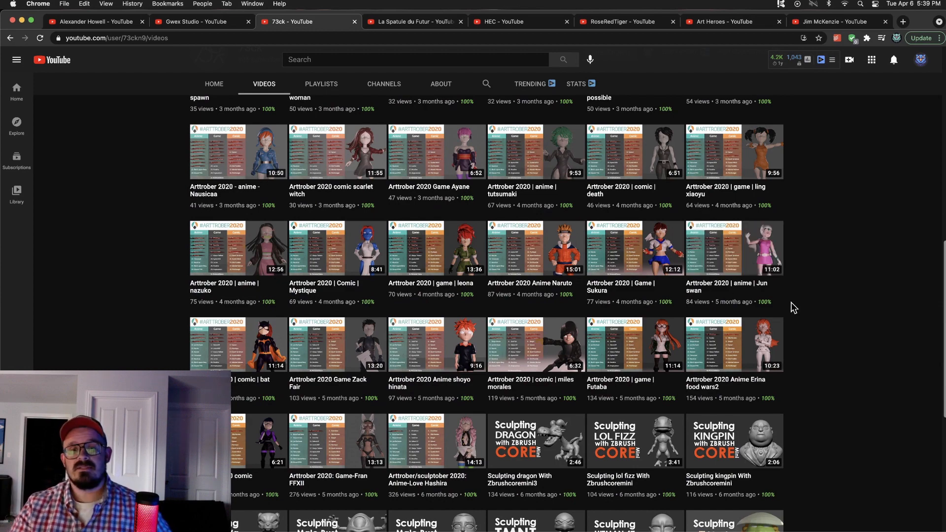
pyautogui.scroll(-3, 808, 388)
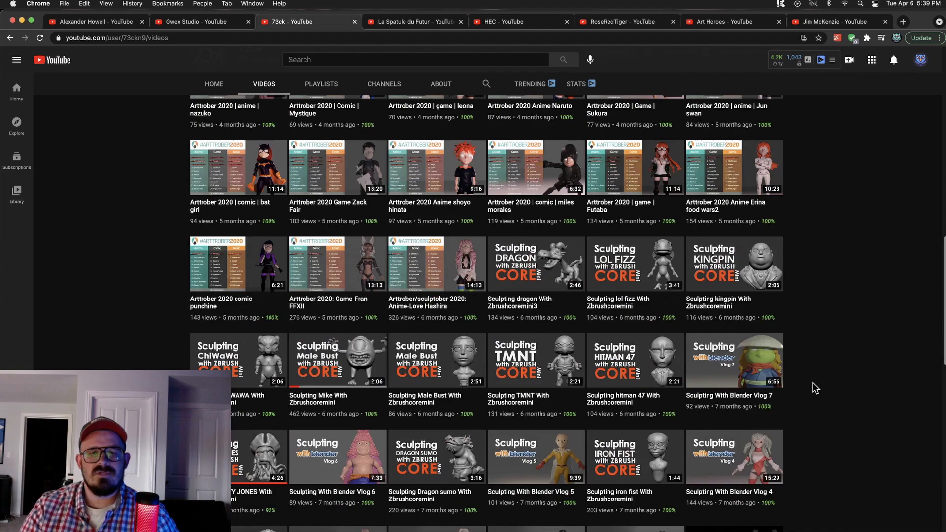
pyautogui.moveTo(535, 361)
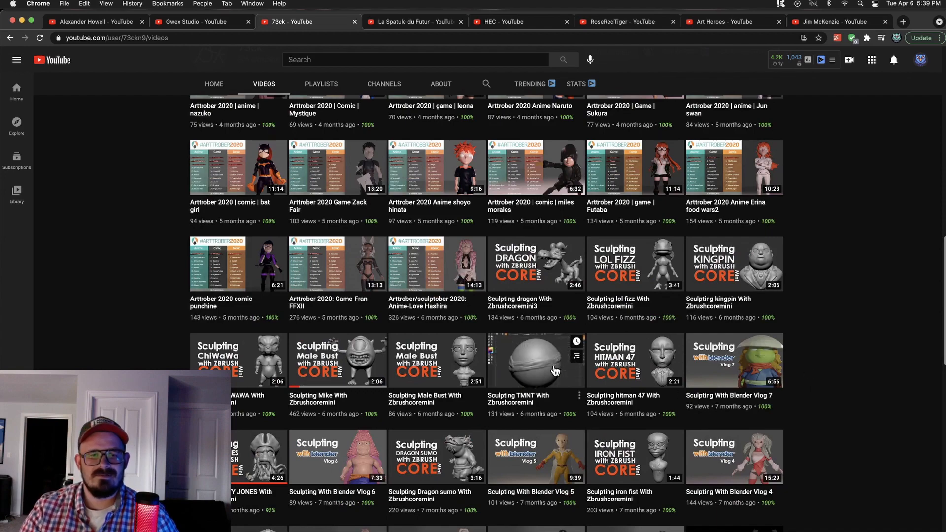
pyautogui.scroll(-2, 559, 371)
pyautogui.scroll(-2, 560, 372)
pyautogui.scroll(-3, 559, 372)
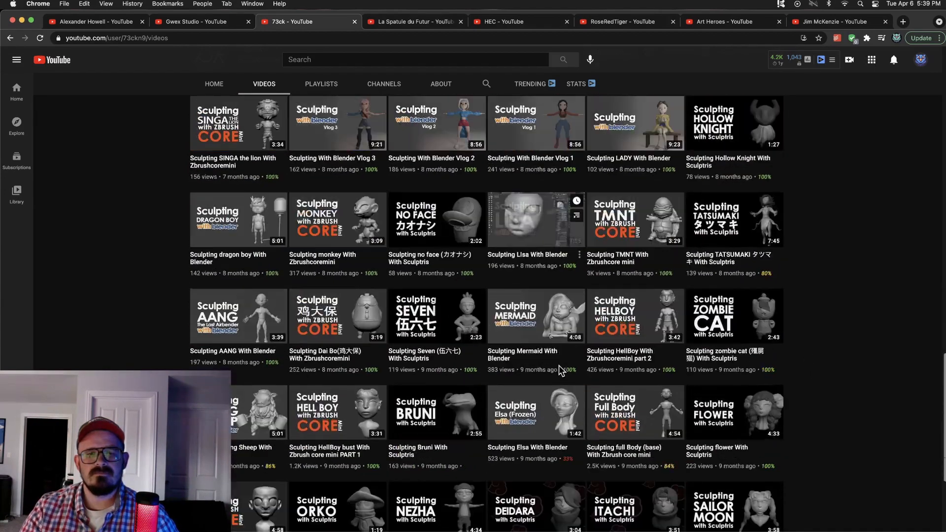
pyautogui.scroll(7, 559, 366)
pyautogui.scroll(5, 560, 371)
pyautogui.scroll(5, 561, 372)
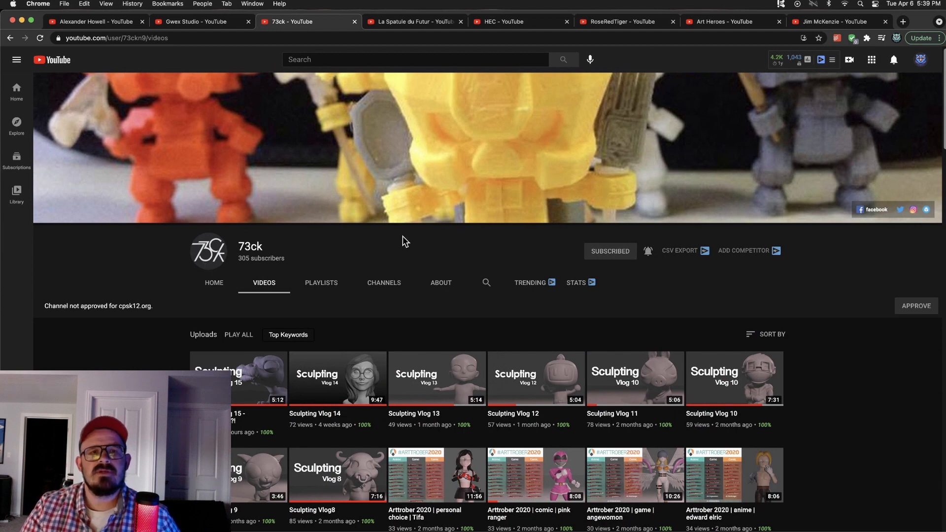
# Switch to La Spatule du Futur and show its full list of ZBrush timelapse uploads.
pyautogui.click(403, 26)
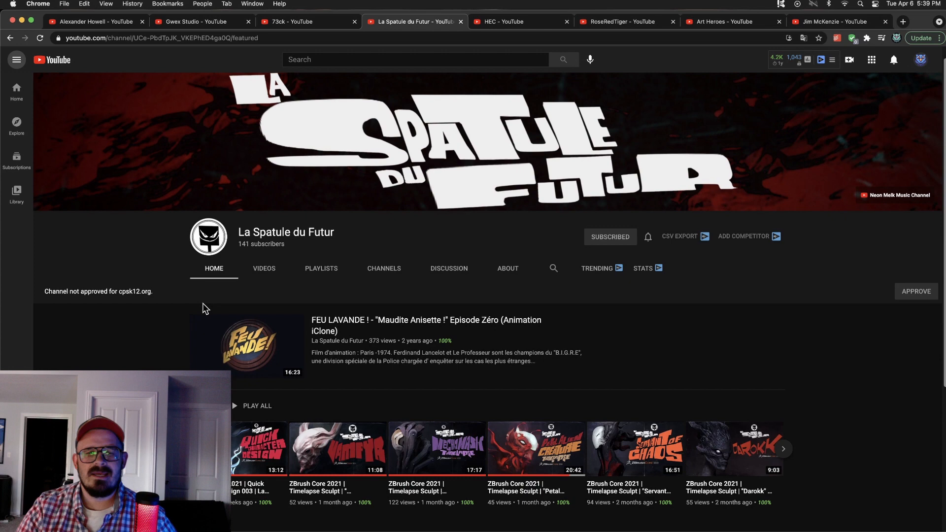
pyautogui.scroll(-2, 203, 303)
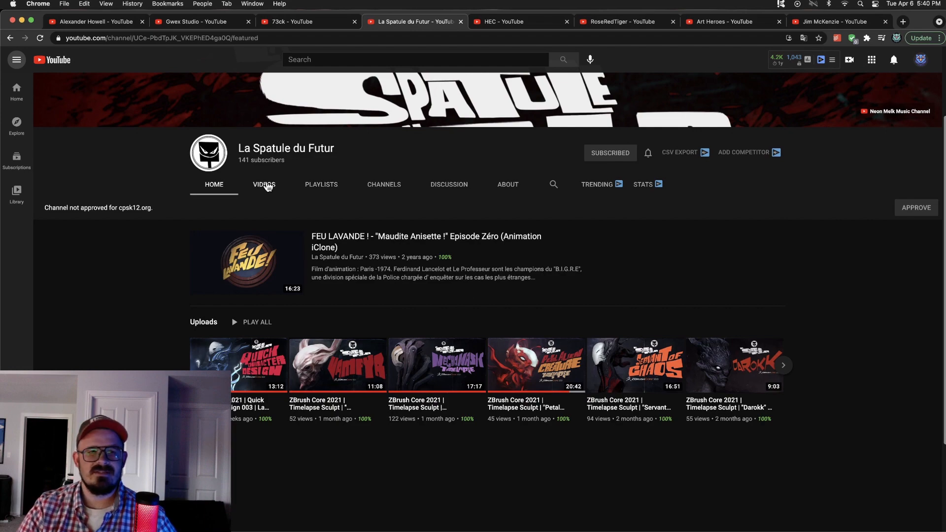
pyautogui.click(266, 188)
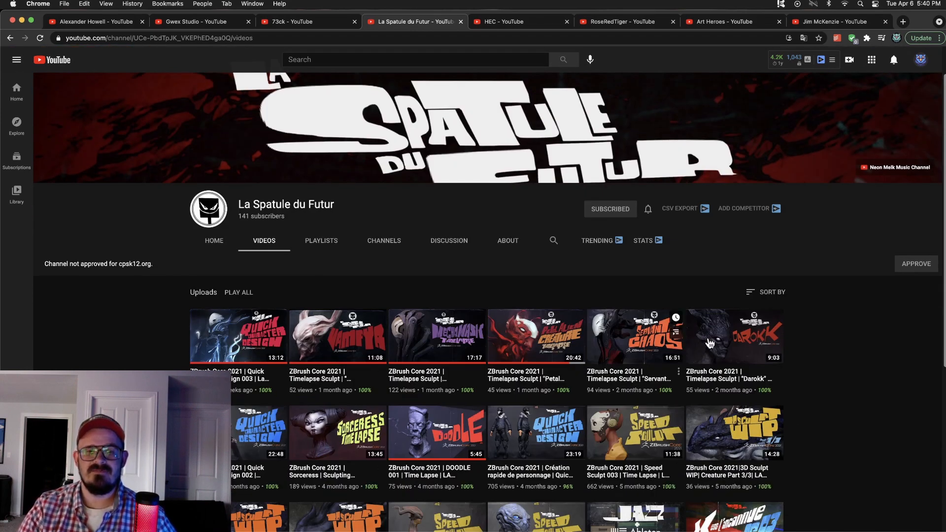
pyautogui.scroll(-3, 850, 379)
pyautogui.scroll(-1, 848, 380)
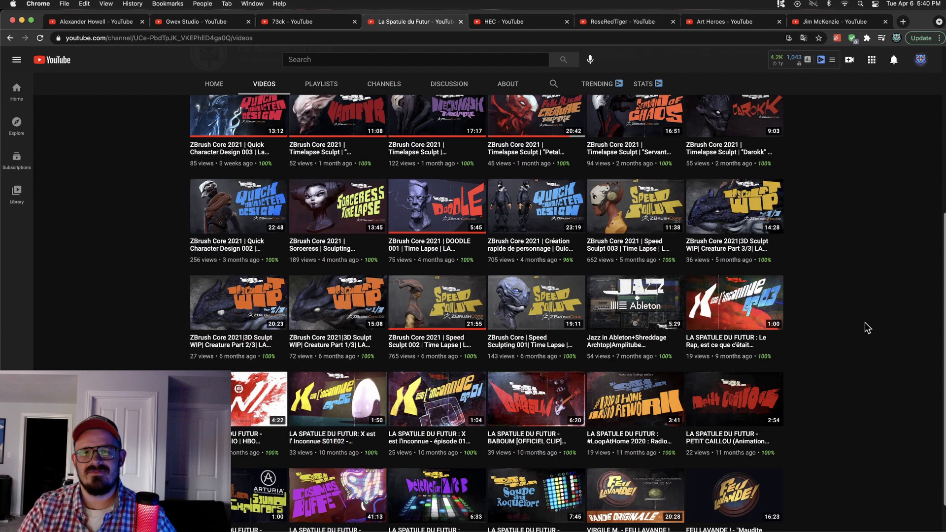
pyautogui.scroll(3, 865, 328)
pyautogui.scroll(1, 865, 327)
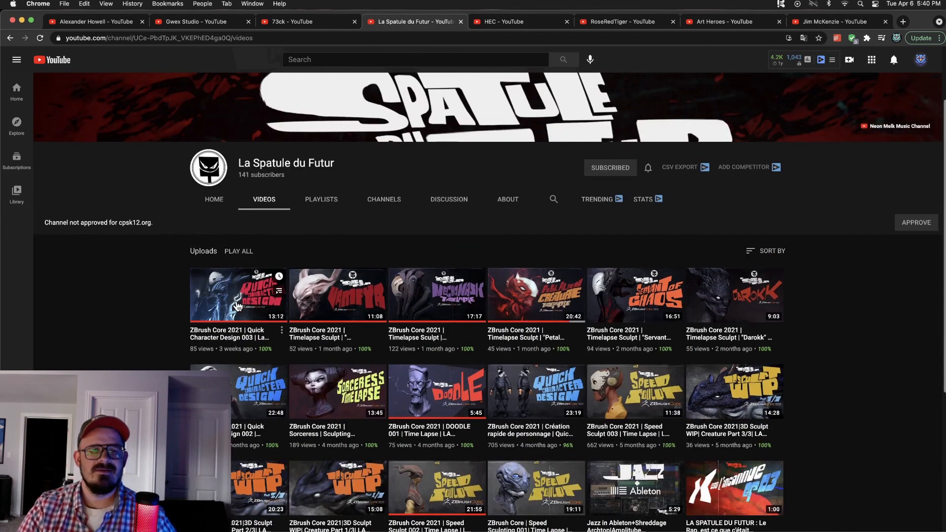
pyautogui.click(308, 296)
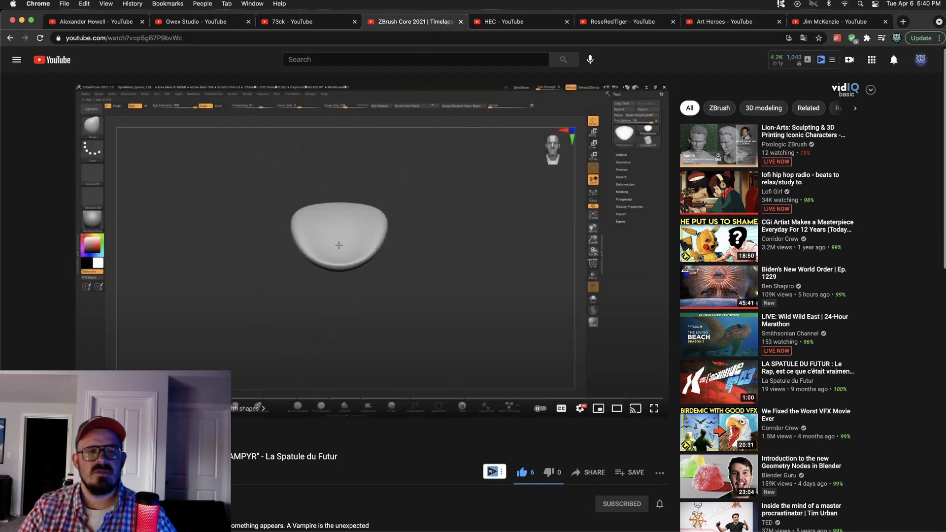
pyautogui.click(362, 398)
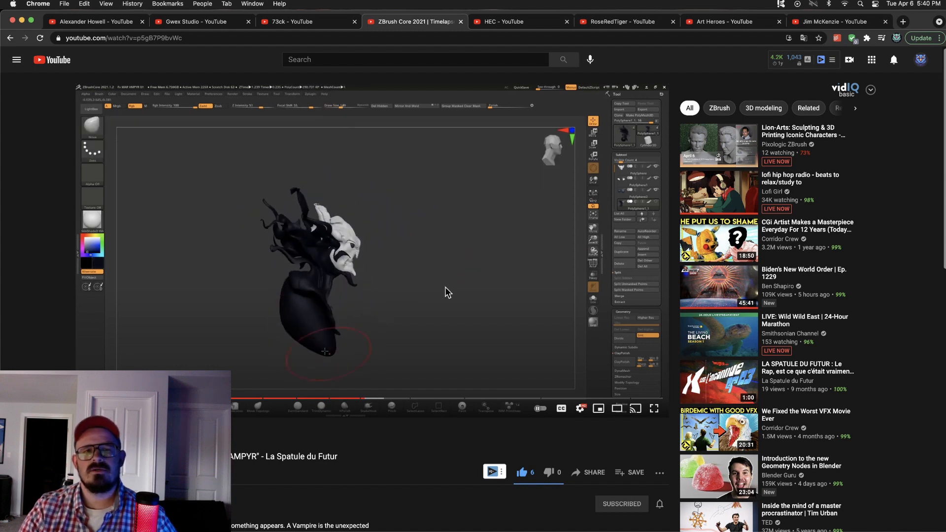
pyautogui.click(641, 399)
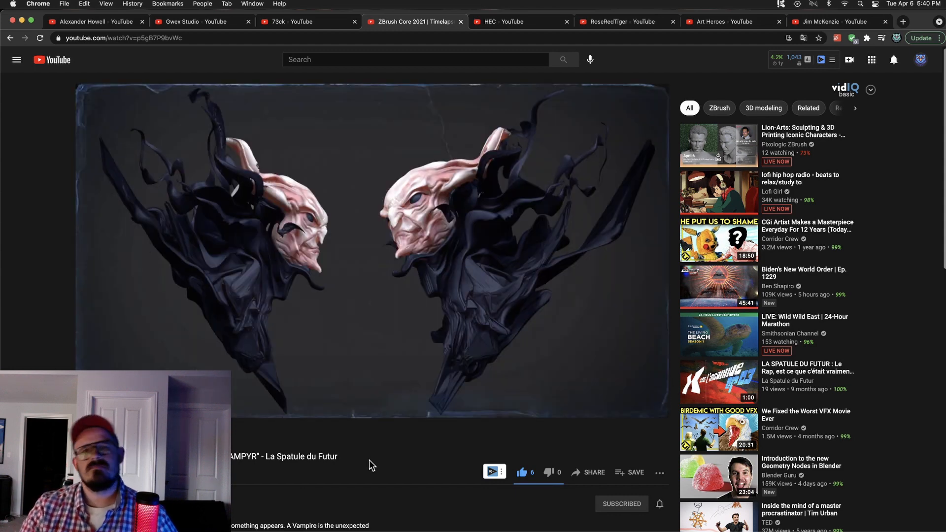
pyautogui.moveTo(446, 292)
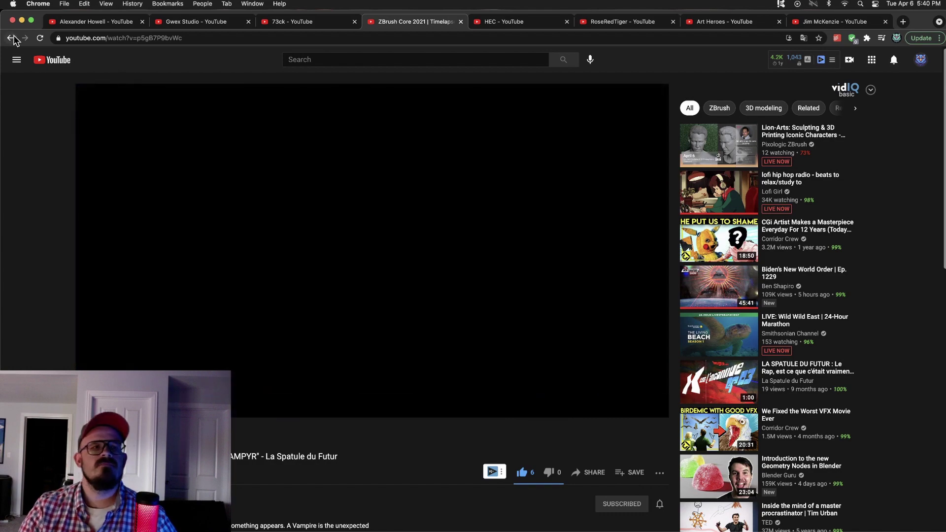
pyautogui.click(9, 38)
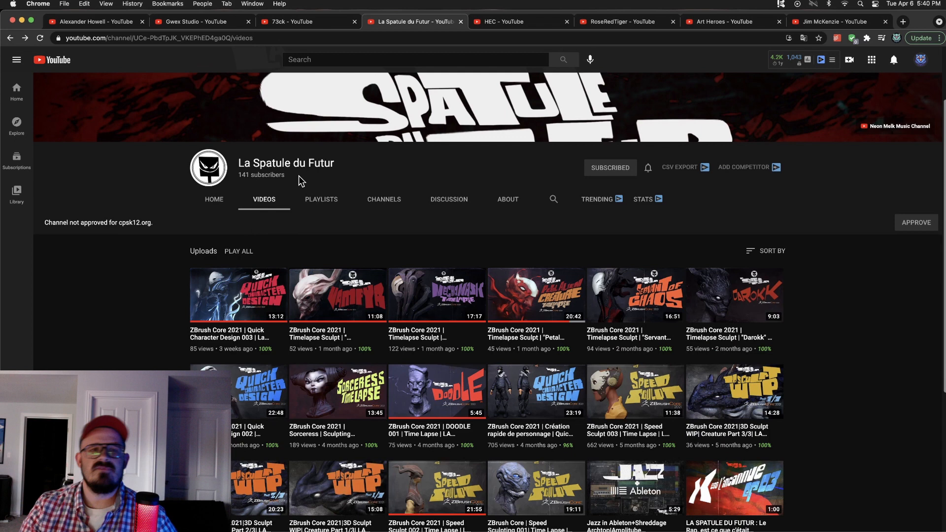
# Switch to the HEC channel's uploads and preview the Ronin Arts Workshop trailer.
pyautogui.click(493, 28)
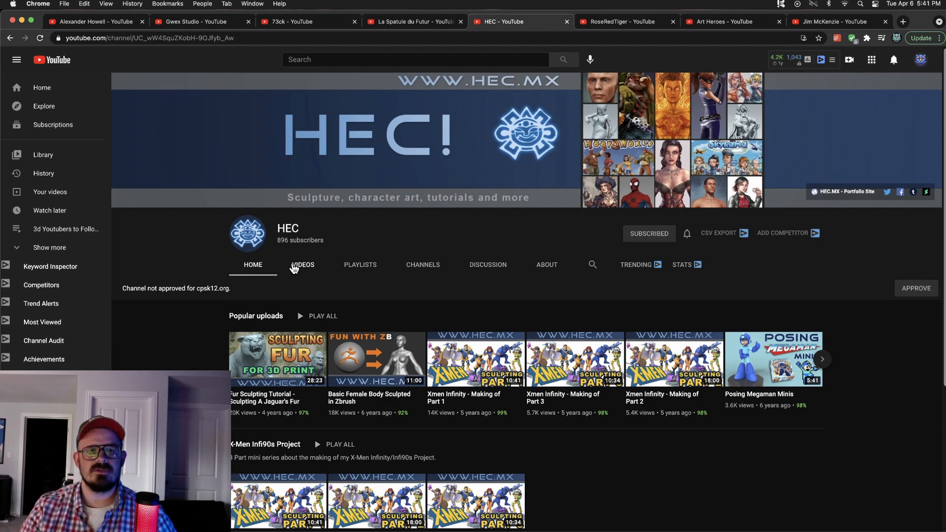
pyautogui.click(302, 265)
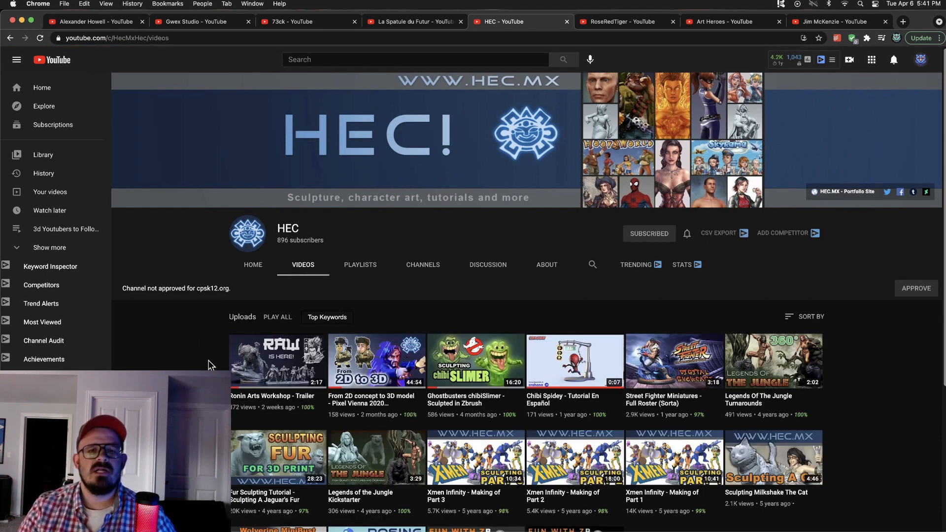
pyautogui.moveTo(277, 361)
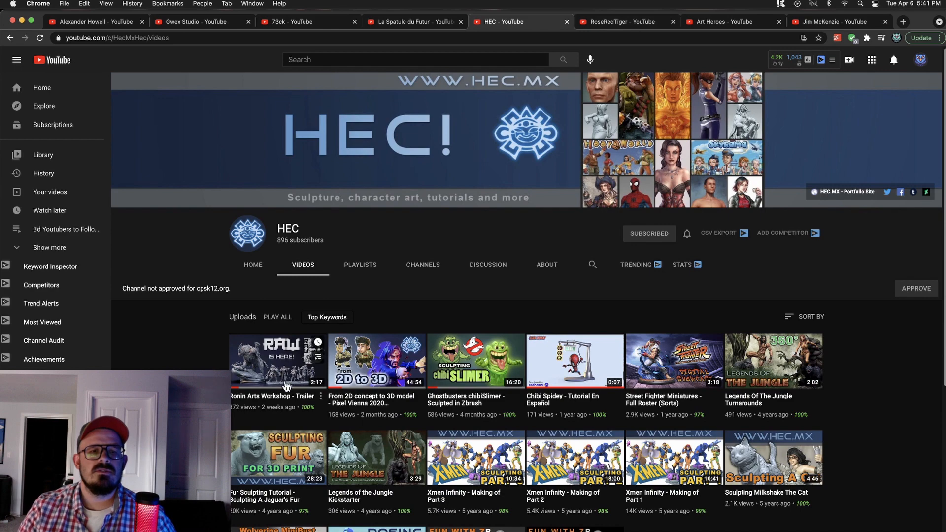
pyautogui.click(269, 381)
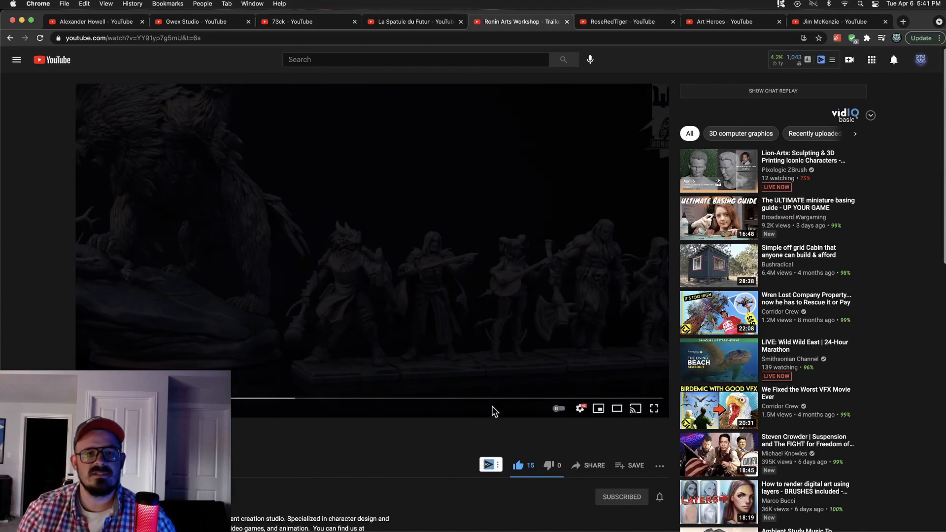
pyautogui.click(494, 404)
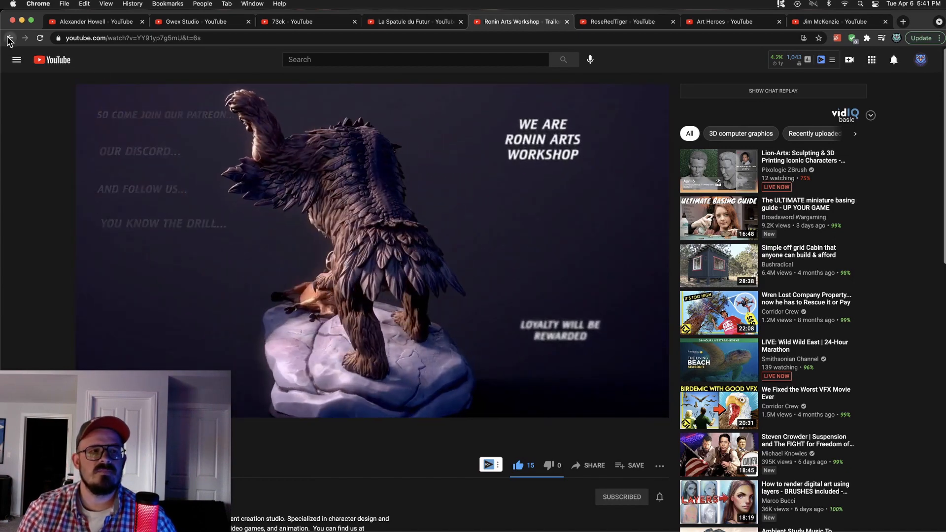
# Preview the Ghostbusters chibiSlimer video, then return to the HEC channel page.
pyautogui.press('super+bracketleft')
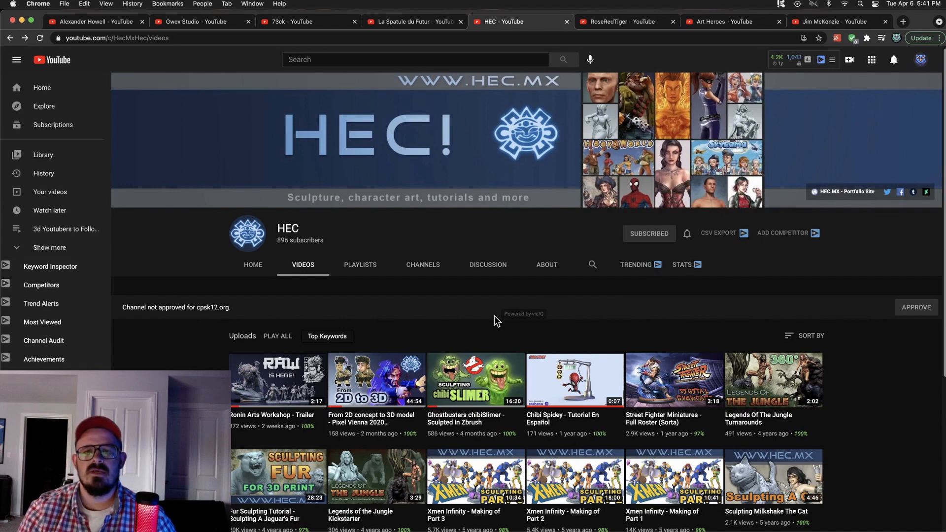
pyautogui.click(471, 405)
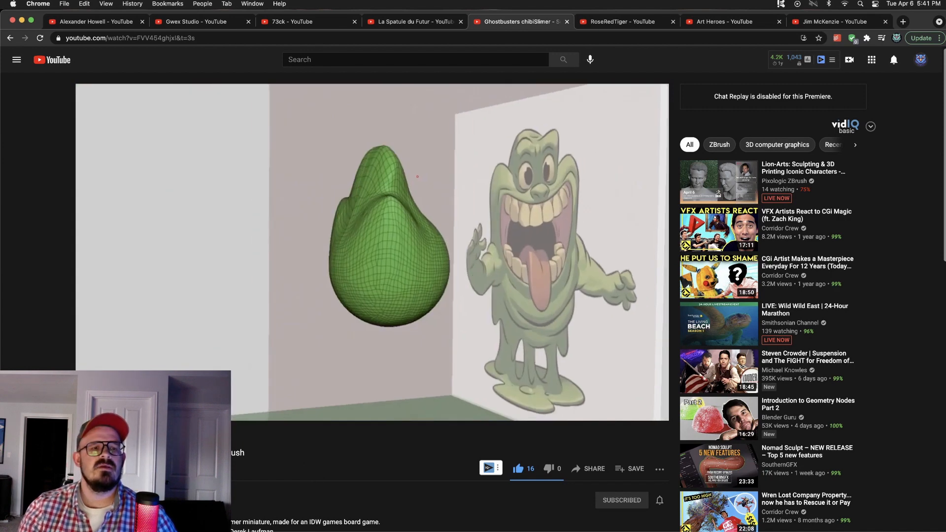
pyautogui.click(125, 495)
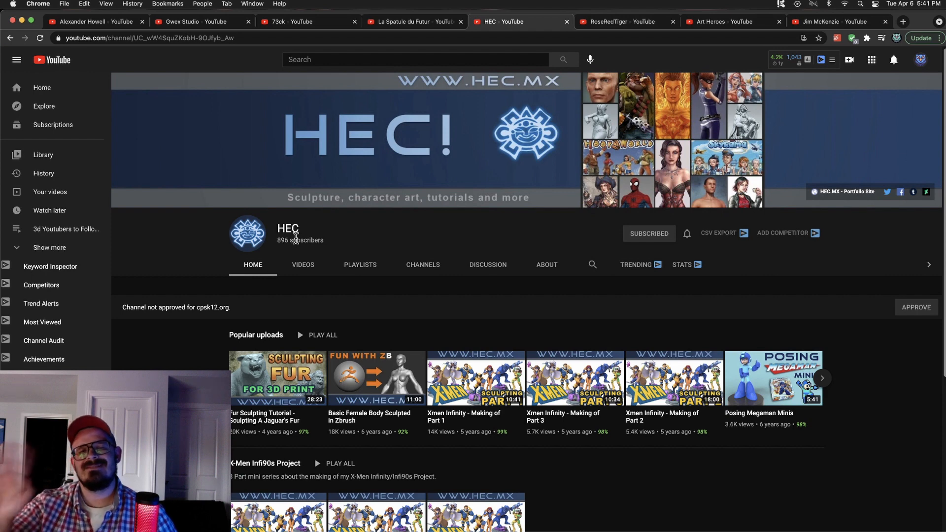
pyautogui.click(612, 22)
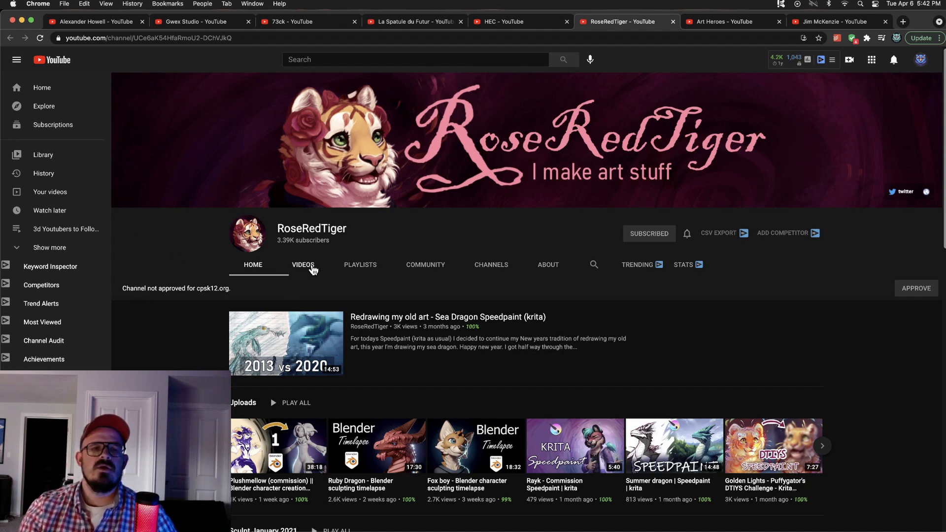
pyautogui.click(312, 268)
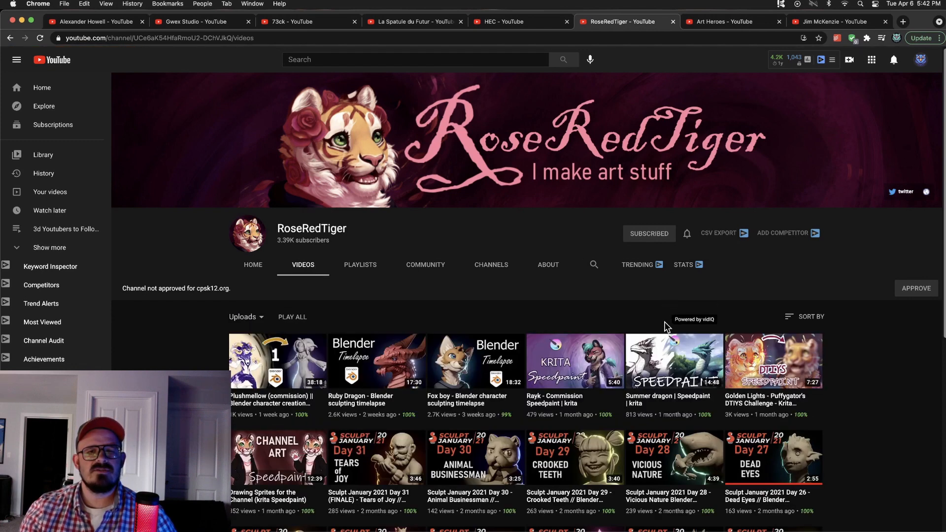
pyautogui.moveTo(774, 362)
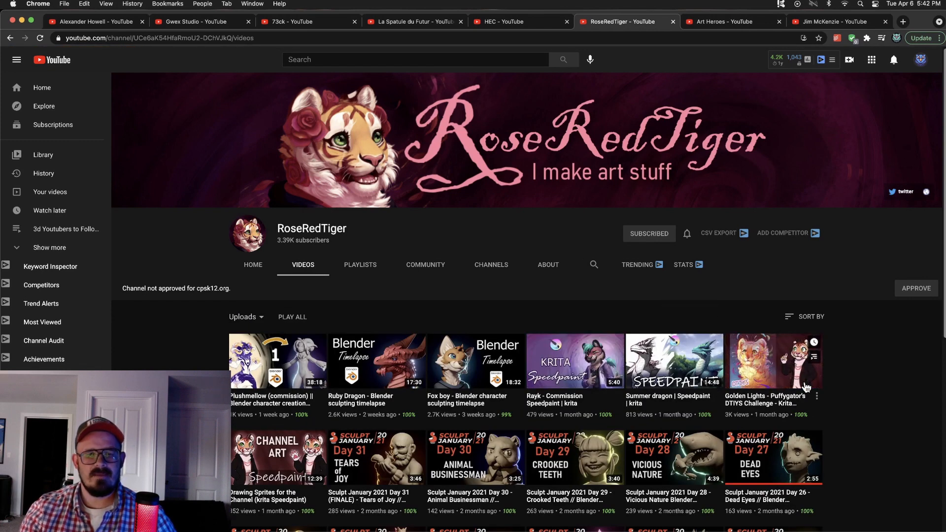
pyautogui.scroll(-1, 902, 391)
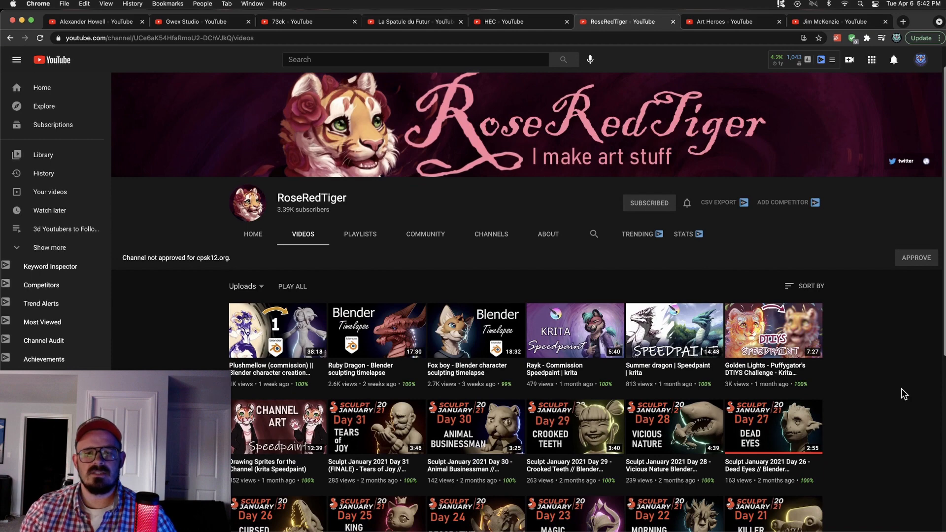
pyautogui.scroll(-2, 901, 389)
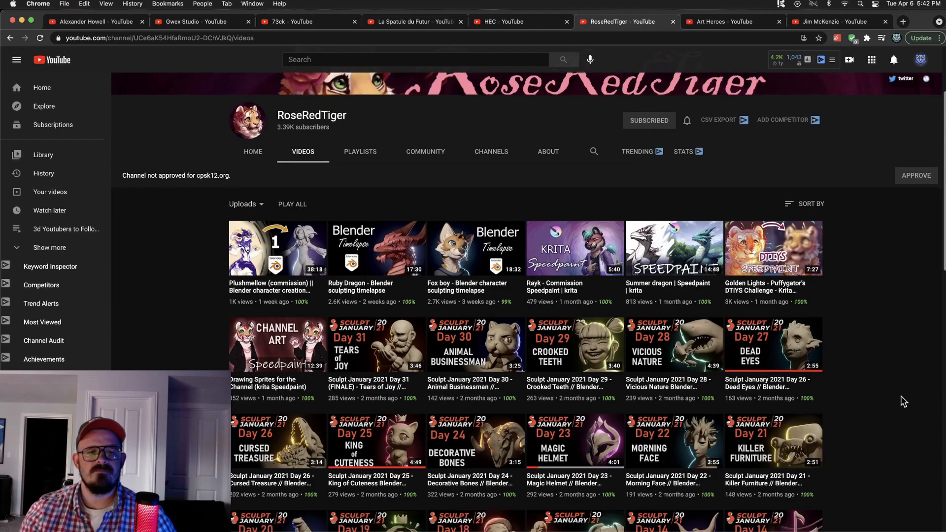
pyautogui.scroll(-4, 901, 398)
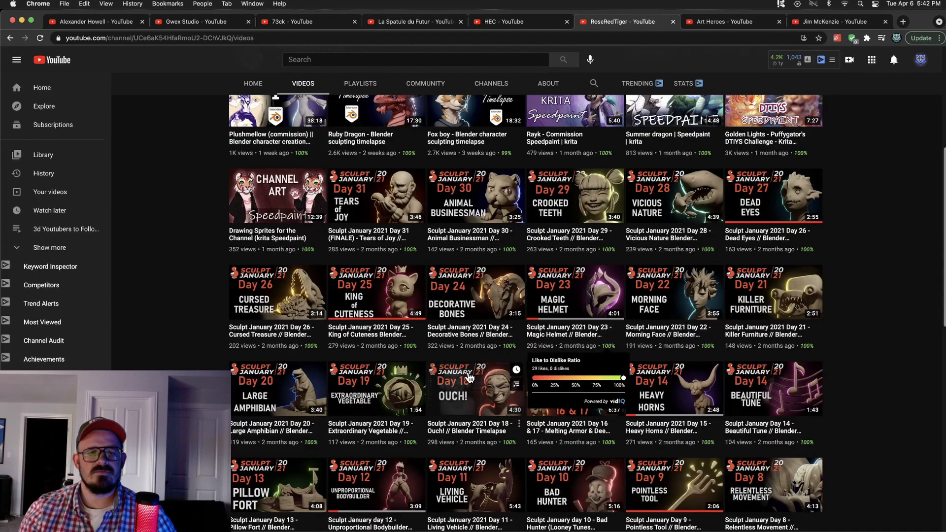
pyautogui.scroll(-1, 878, 420)
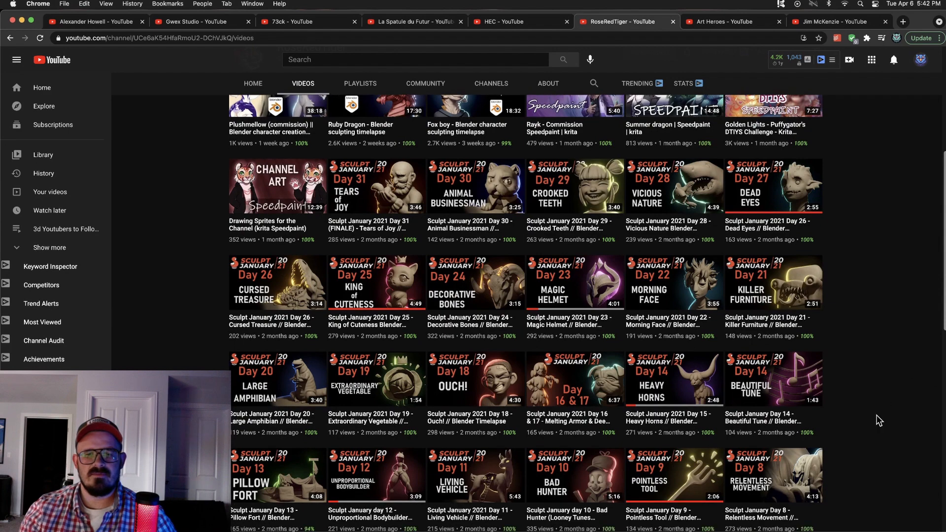
pyautogui.scroll(-2, 879, 420)
pyautogui.scroll(-1, 879, 420)
pyautogui.scroll(-1, 879, 420)
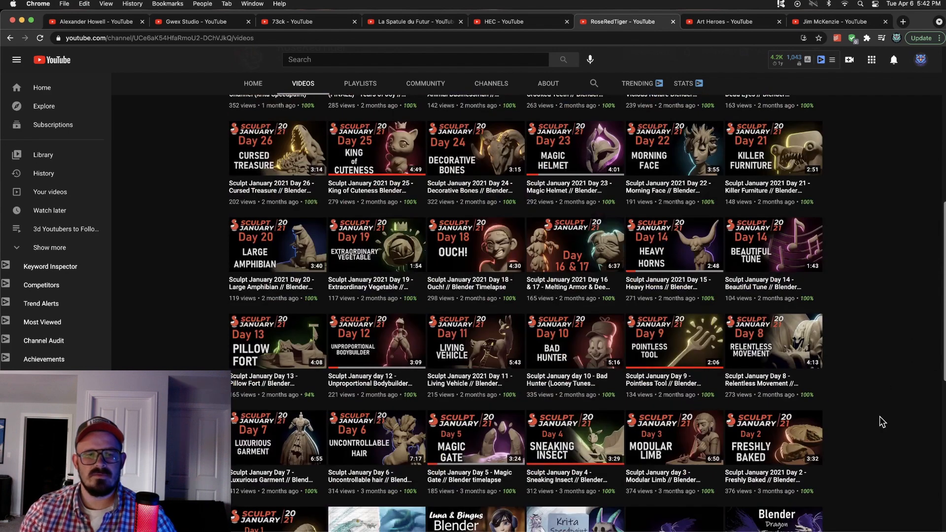
pyautogui.scroll(-1, 880, 422)
pyautogui.scroll(-1, 880, 422)
pyautogui.scroll(-1, 880, 422)
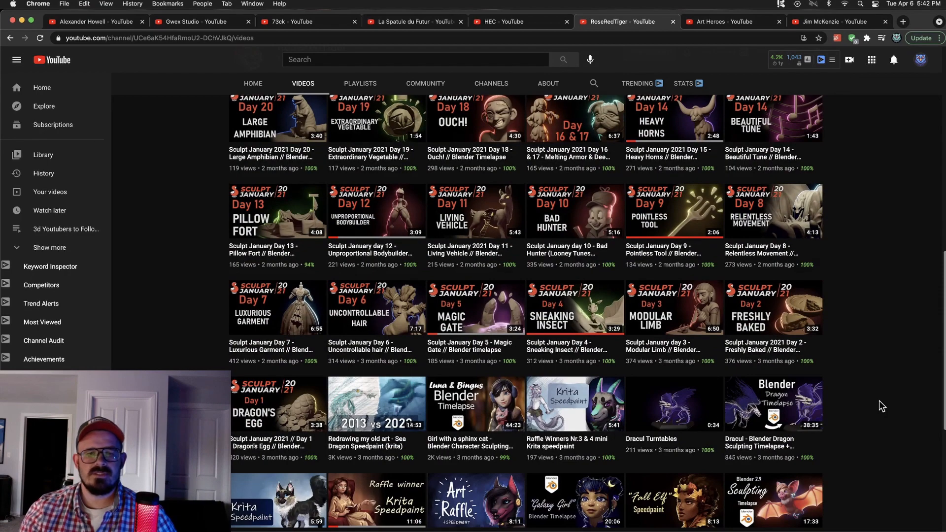
pyautogui.scroll(-2, 880, 402)
pyautogui.scroll(-2, 880, 402)
pyautogui.scroll(-2, 880, 400)
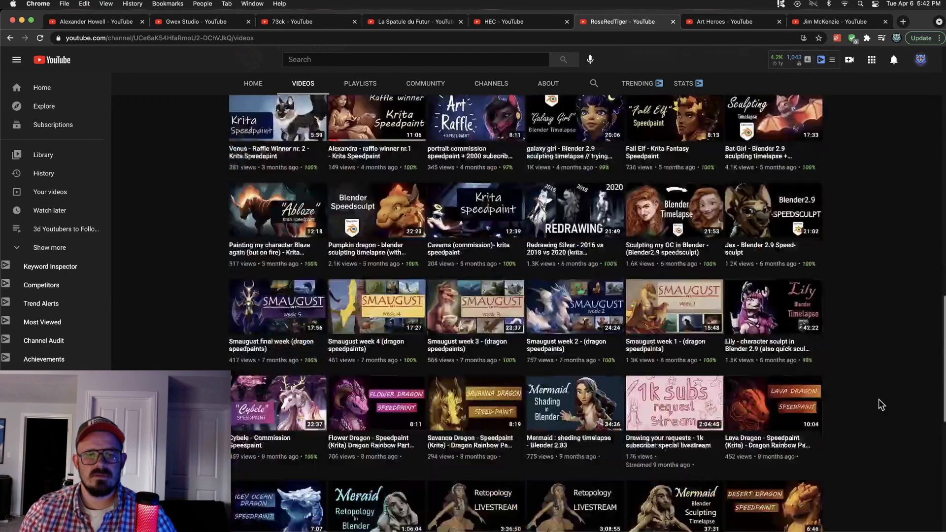
pyautogui.scroll(-1, 879, 404)
pyautogui.scroll(-1, 879, 404)
pyautogui.scroll(1, 879, 404)
pyautogui.scroll(4, 879, 405)
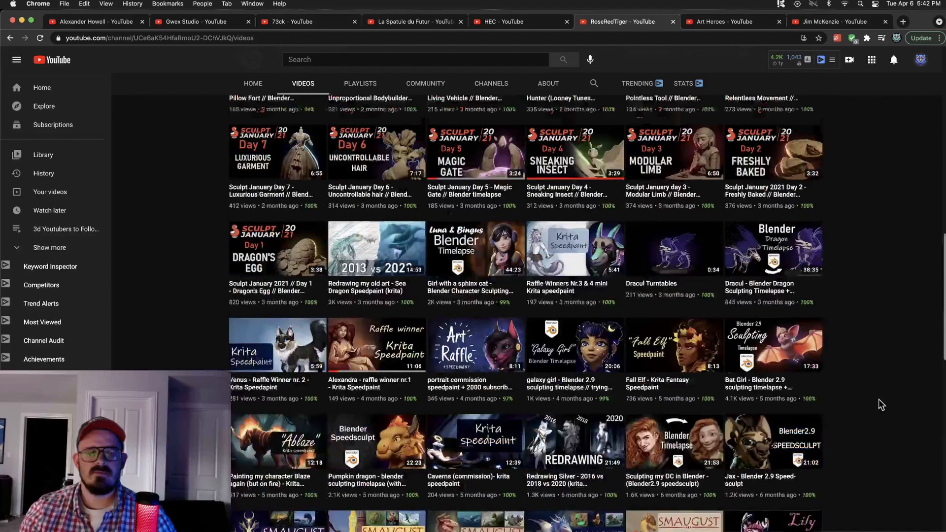
pyautogui.scroll(5, 879, 404)
pyautogui.scroll(3, 879, 404)
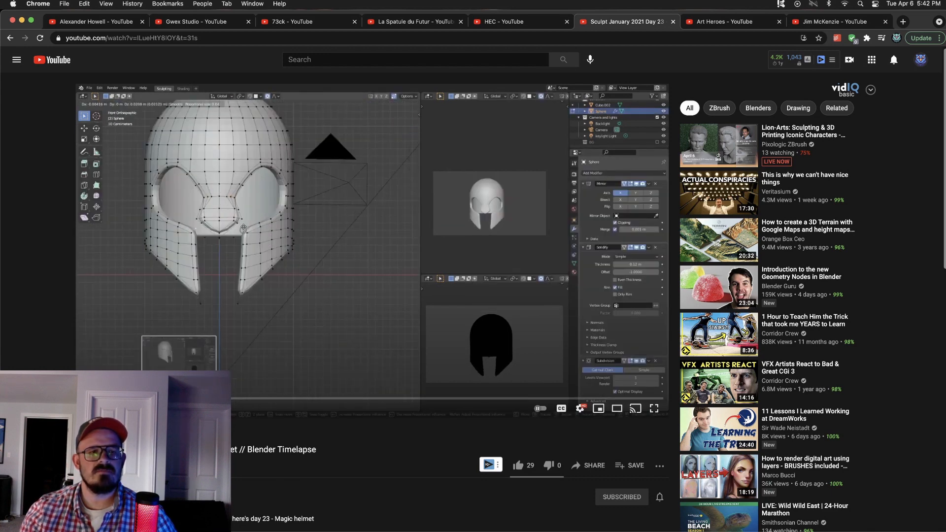
# Skip ahead to the finished Magic Helmet render, then return to the RoseRedTiger channel.
pyautogui.moveTo(199, 399)
pyautogui.mouseDown()
pyautogui.moveTo(597, 400)
pyautogui.moveTo(591, 391)
pyautogui.mouseUp()
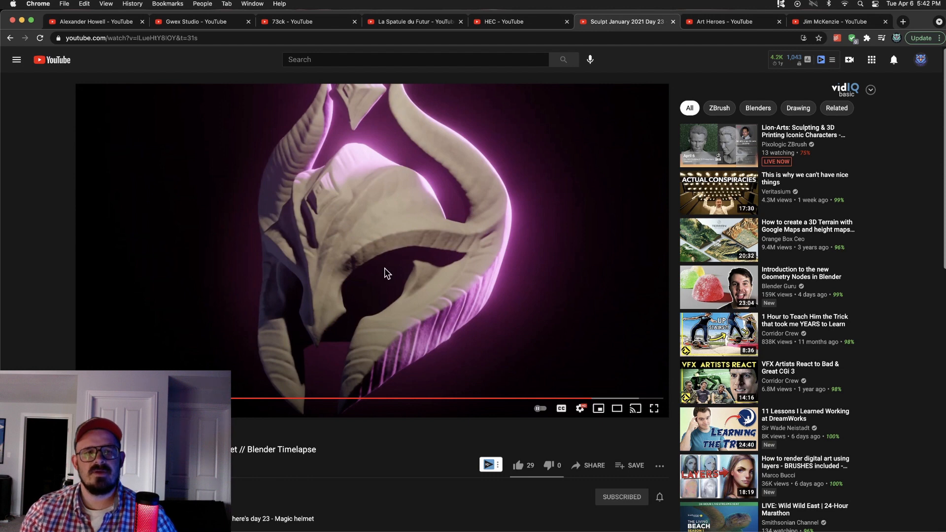
pyautogui.click(118, 494)
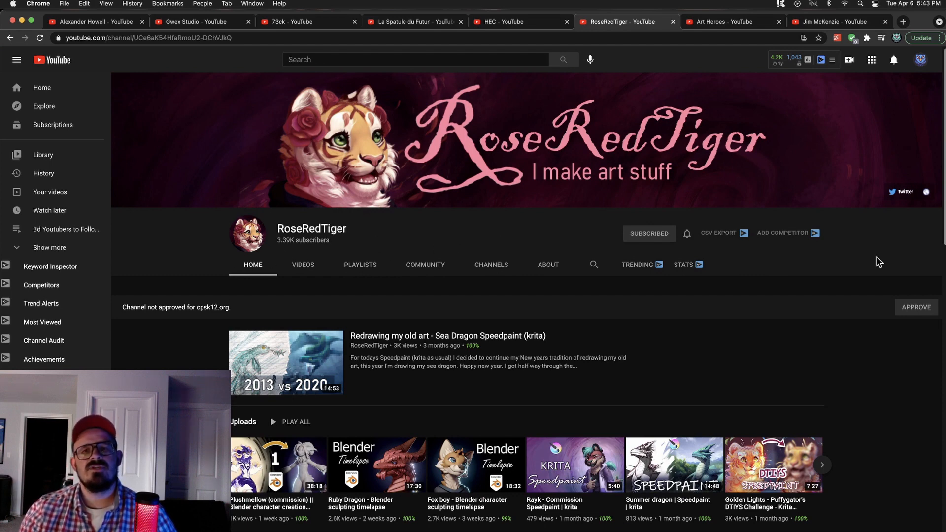
# Browse Art Heroes' uploads, glance at Podcast ep.37, and return to the channel page.
pyautogui.click(708, 21)
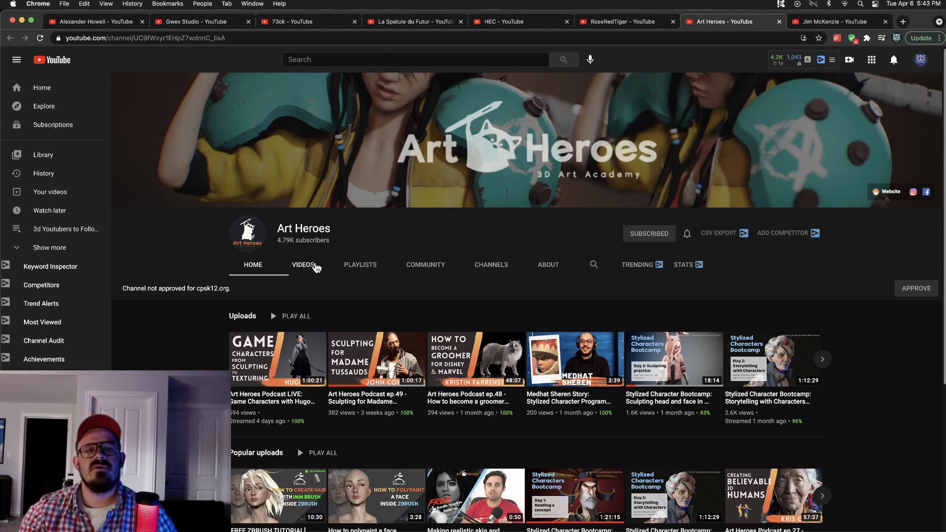
pyautogui.click(313, 268)
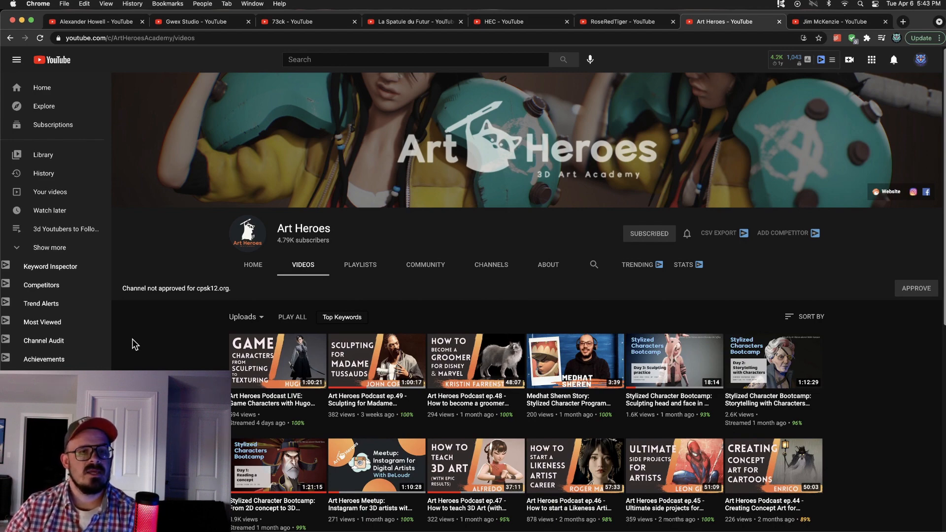
pyautogui.scroll(-2, 528, 297)
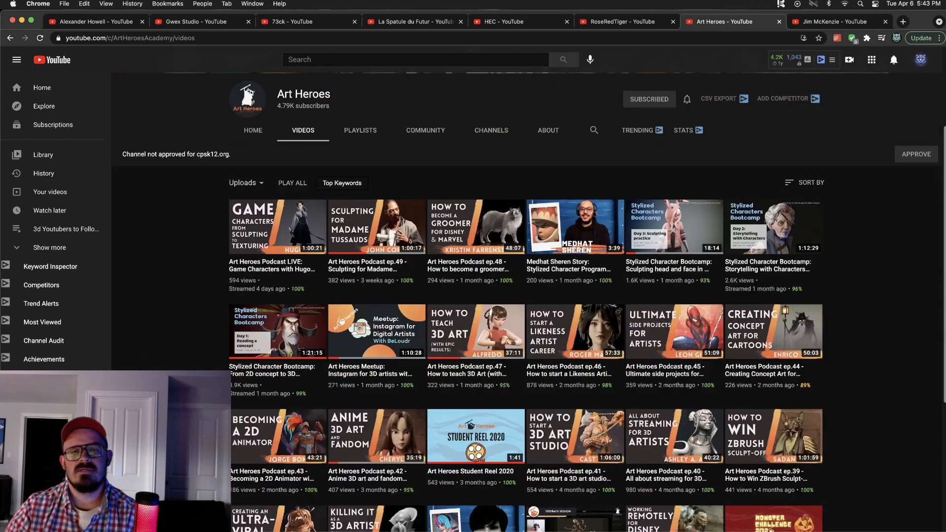
pyautogui.scroll(-1, 525, 296)
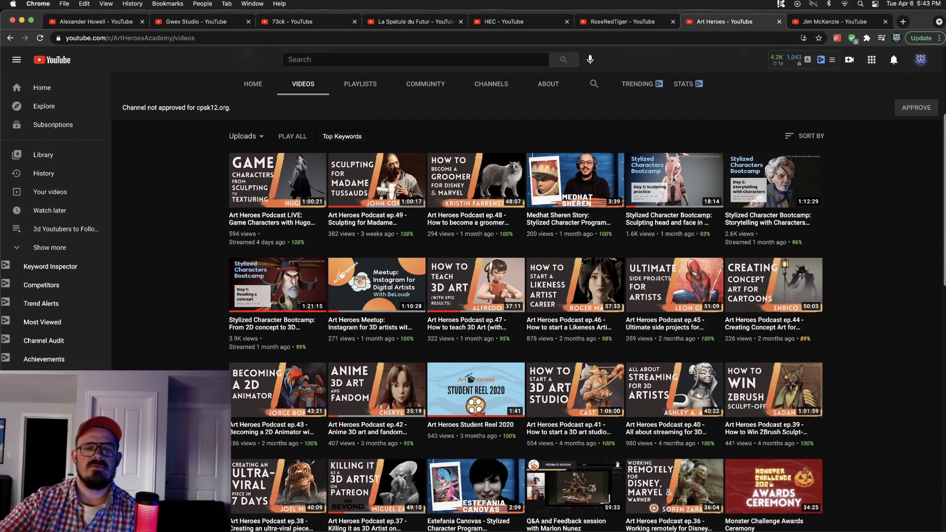
pyautogui.scroll(-2, 169, 349)
pyautogui.scroll(-2, 169, 349)
pyautogui.scroll(-1, 168, 349)
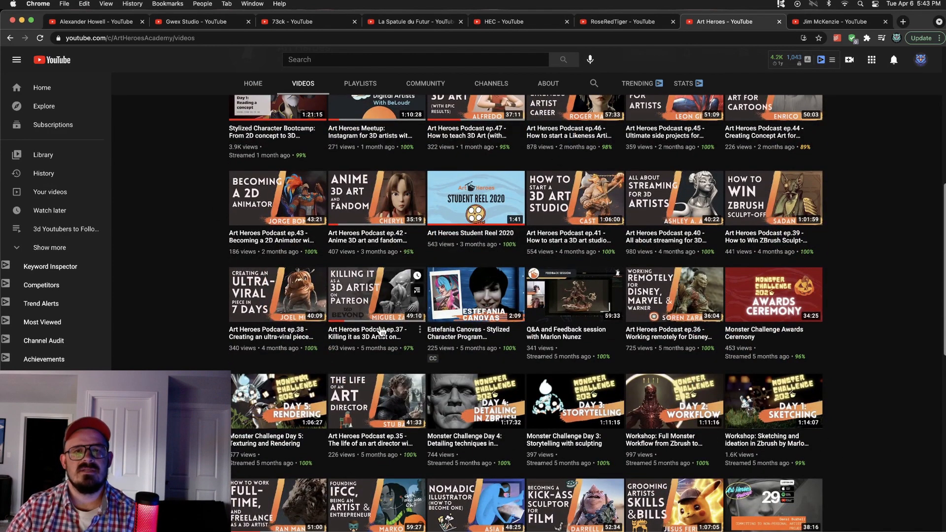
pyautogui.scroll(1, 394, 318)
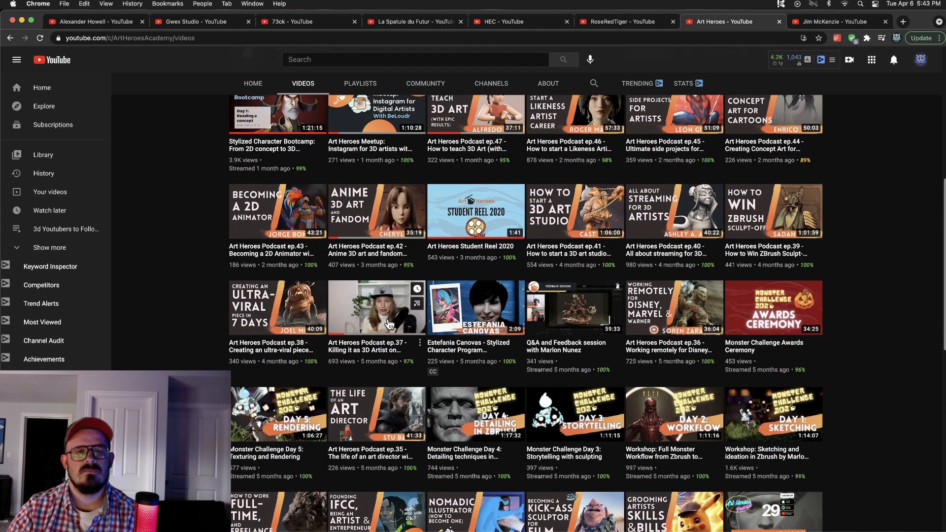
pyautogui.click(394, 324)
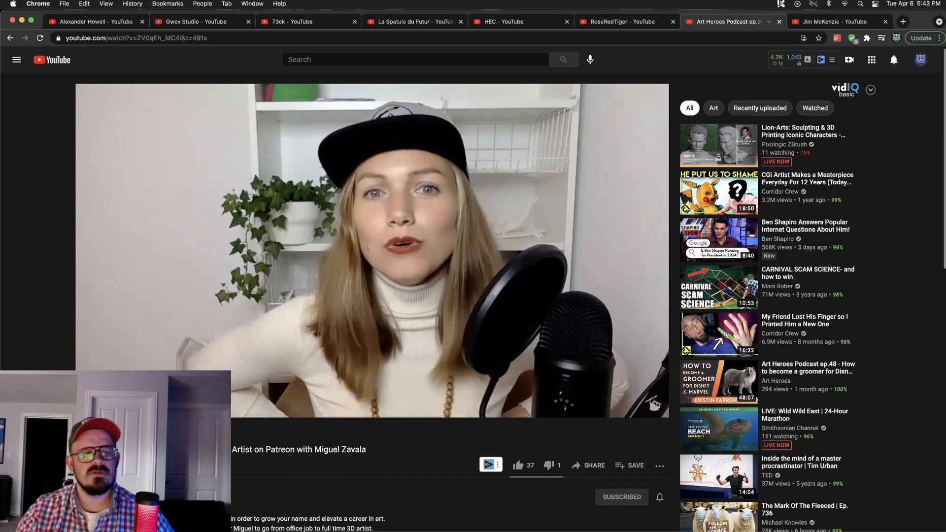
pyautogui.click(119, 494)
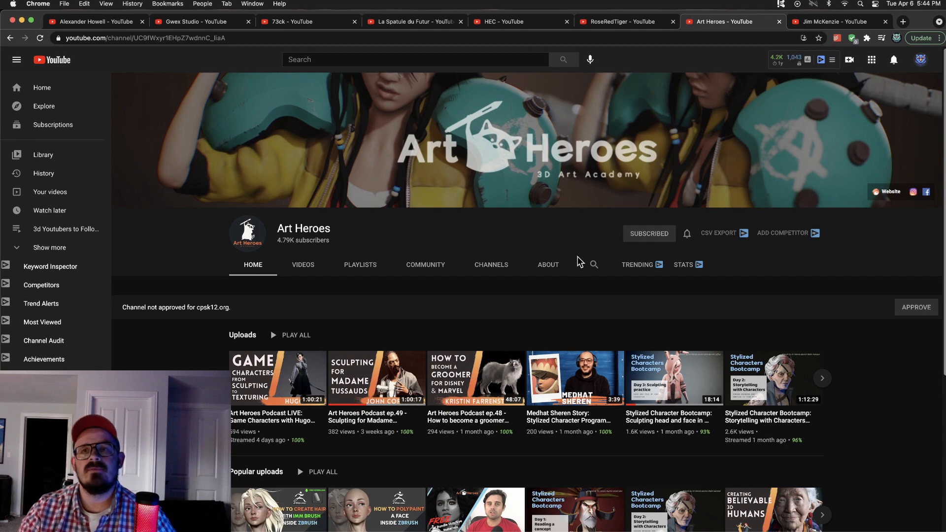
# List Jim McKenzie's uploaded videos and open the Friends With Death sculpture video.
pyautogui.click(821, 26)
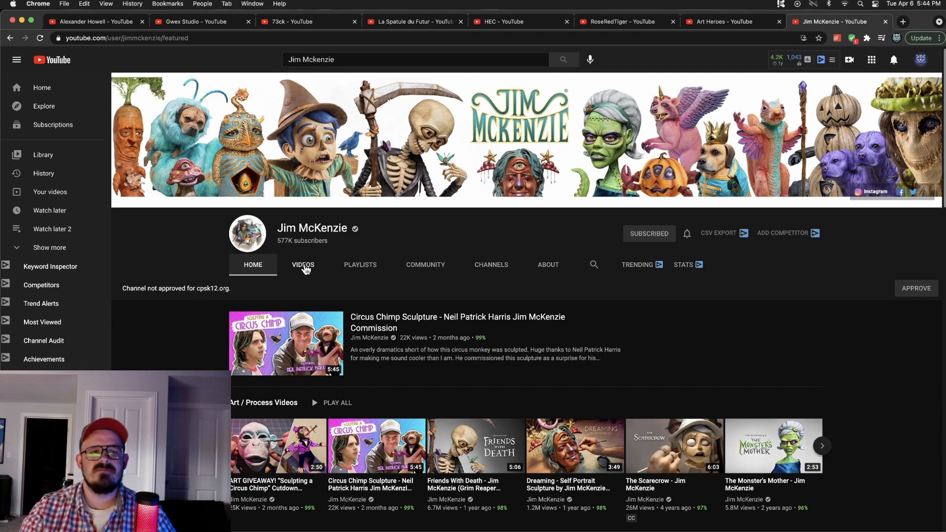
pyautogui.click(304, 266)
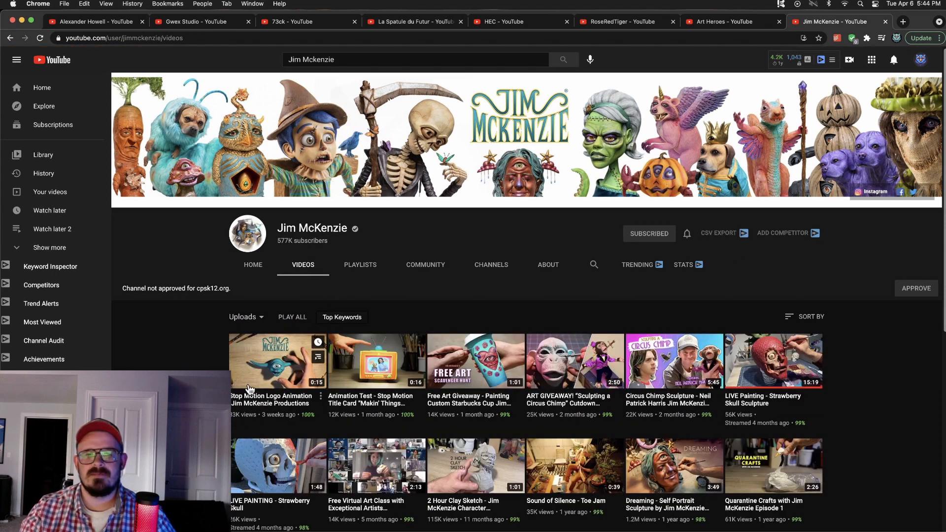
pyautogui.scroll(-2, 249, 390)
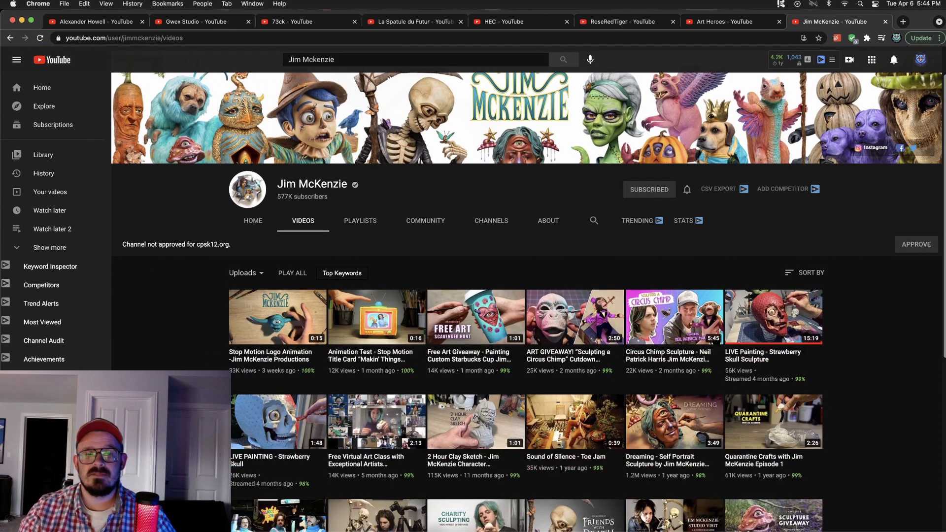
pyautogui.scroll(-1, 528, 303)
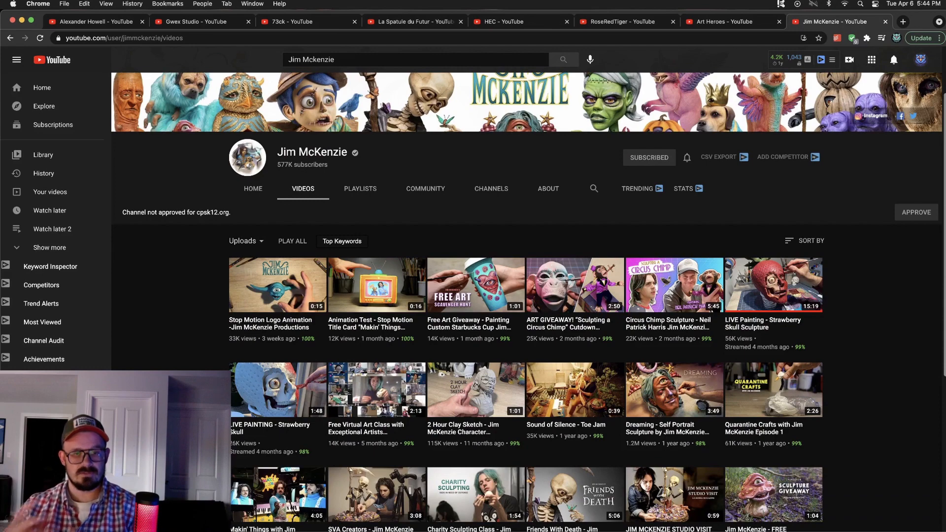
pyautogui.click(571, 493)
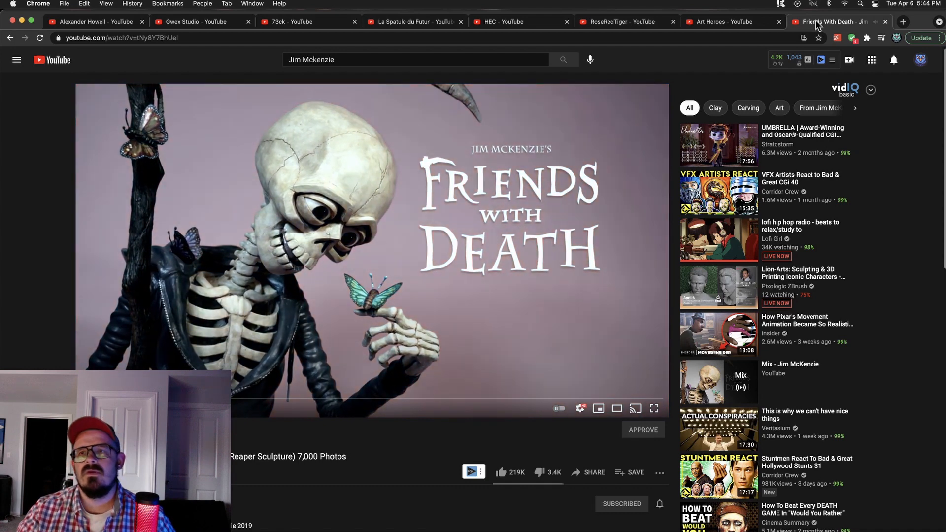
# Switch to the Alexander Howell channel home page with its Zbrush vs Blender Venom video.
pyautogui.click(90, 21)
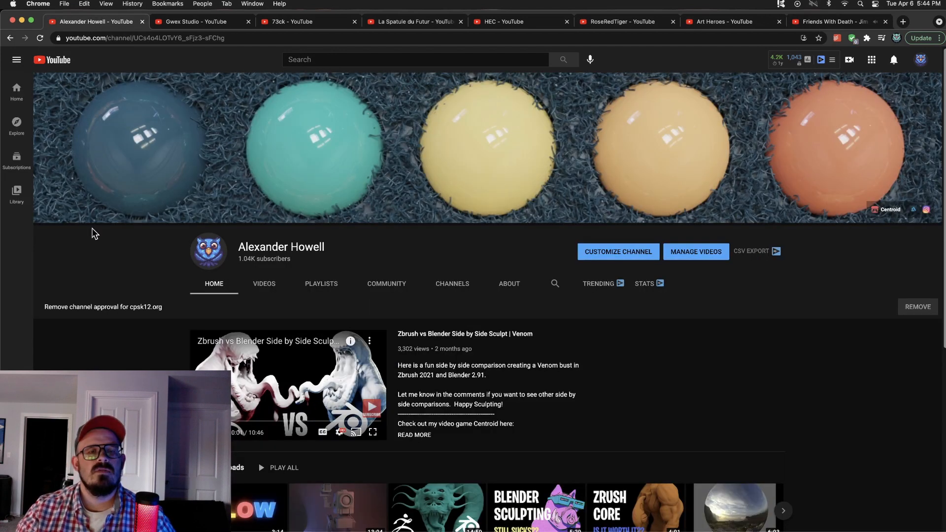